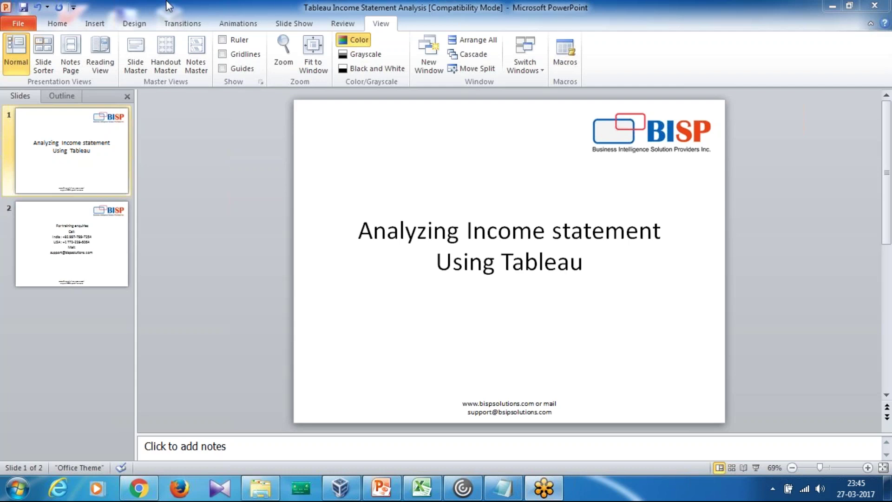
- Bring up Walt Disney's Morningstar income statement page in Chrome
{"action": "left_click", "coordinate": [63, 25]}
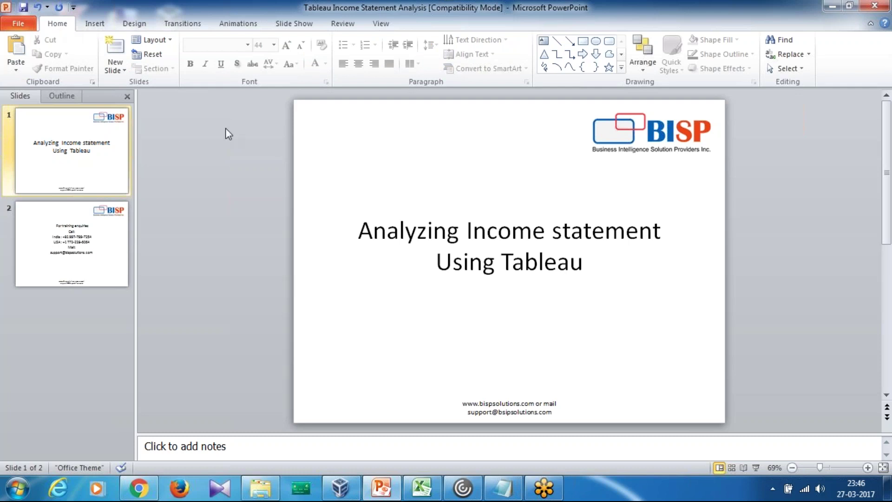
{"action": "left_click", "coordinate": [154, 489]}
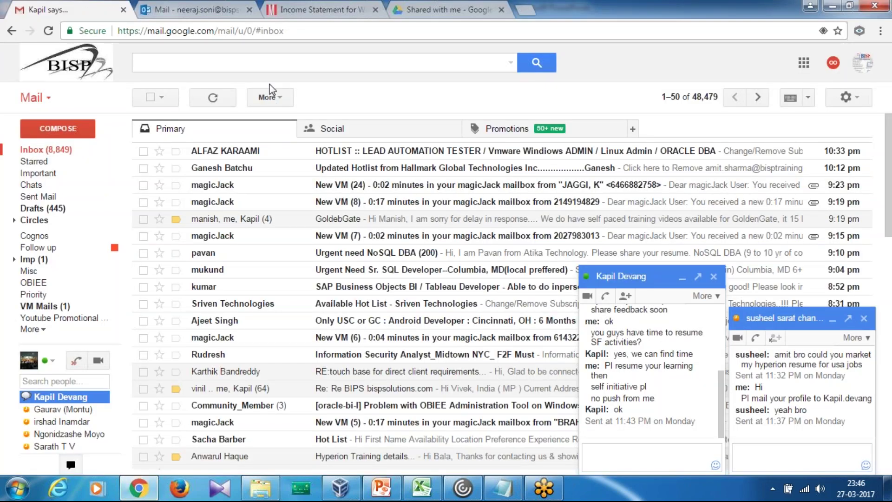
{"action": "left_click", "coordinate": [182, 13]}
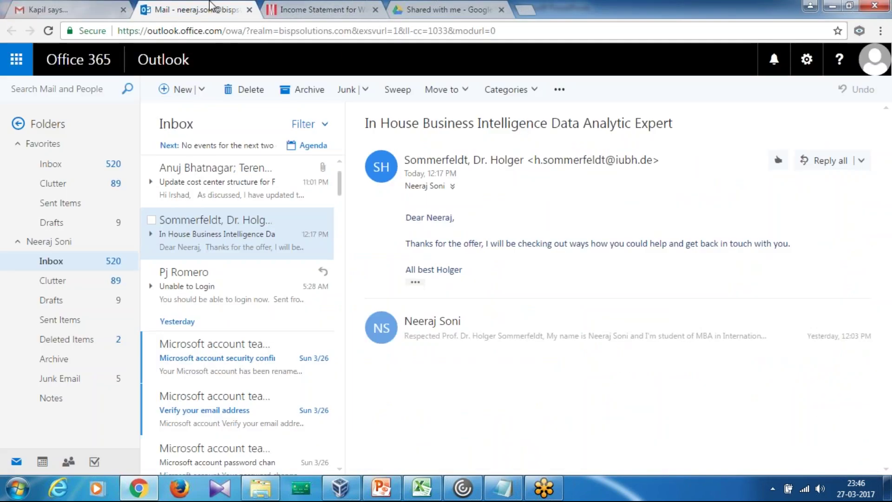
{"action": "left_click", "coordinate": [446, 7]}
{"action": "left_click", "coordinate": [319, 7]}
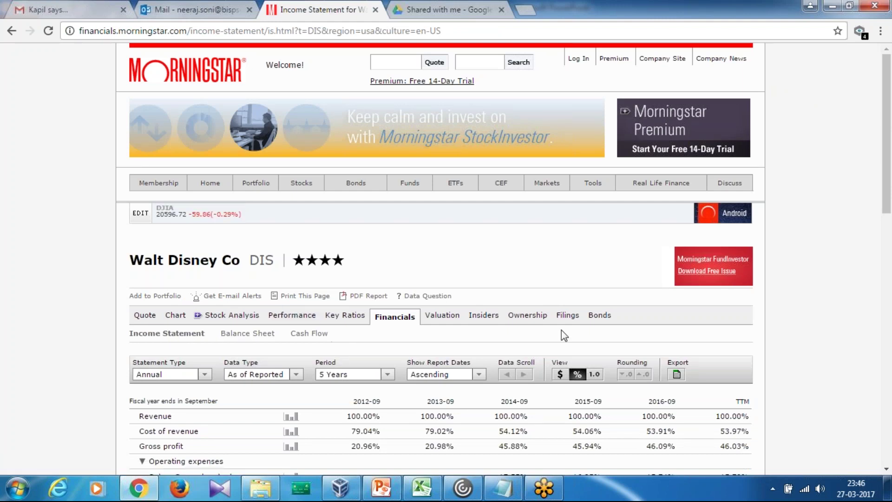
{"action": "left_click", "coordinate": [887, 470]}
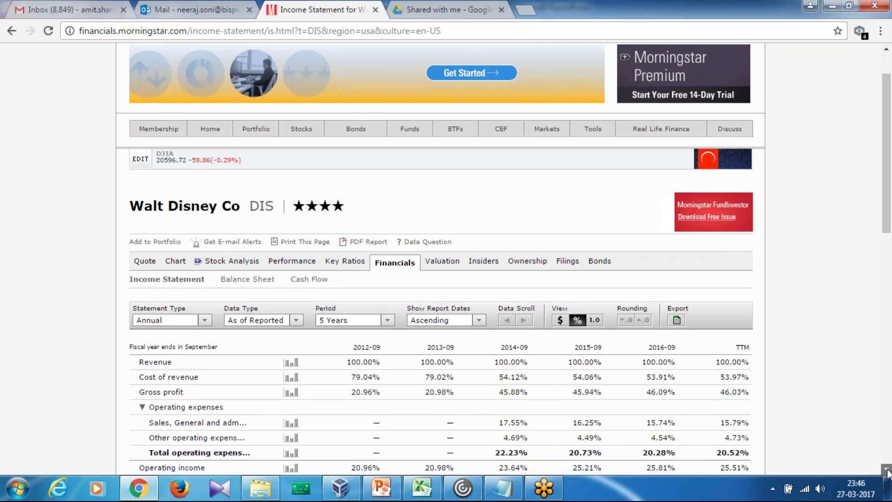
{"action": "left_click", "coordinate": [887, 470]}
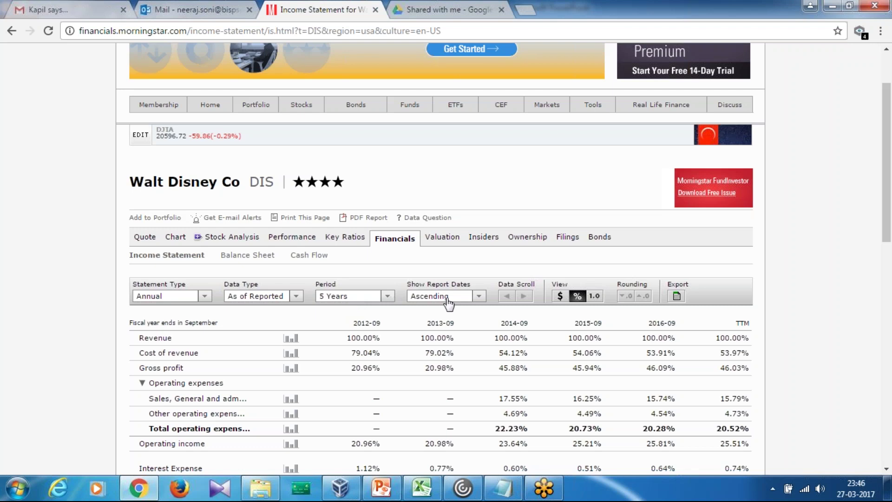
- Show the income statement values in dollars and export it to Excel
{"action": "left_click", "coordinate": [566, 296]}
{"action": "left_click", "coordinate": [577, 300]}
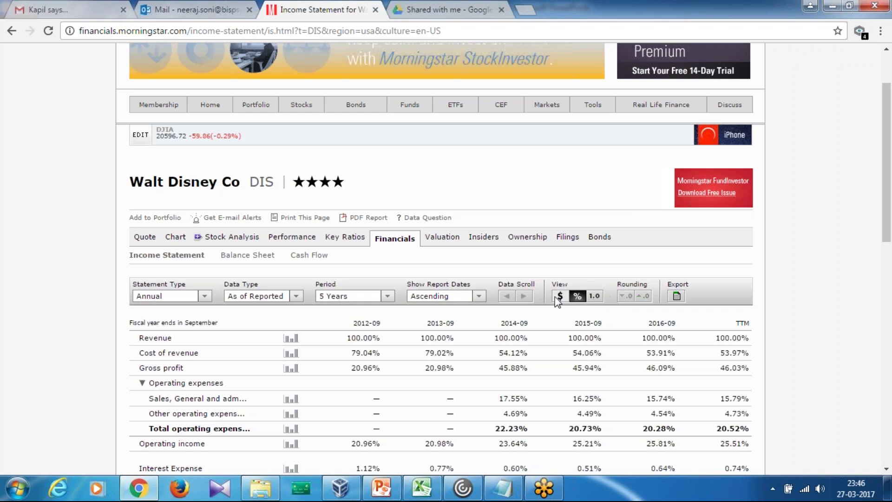
{"action": "left_click", "coordinate": [558, 297]}
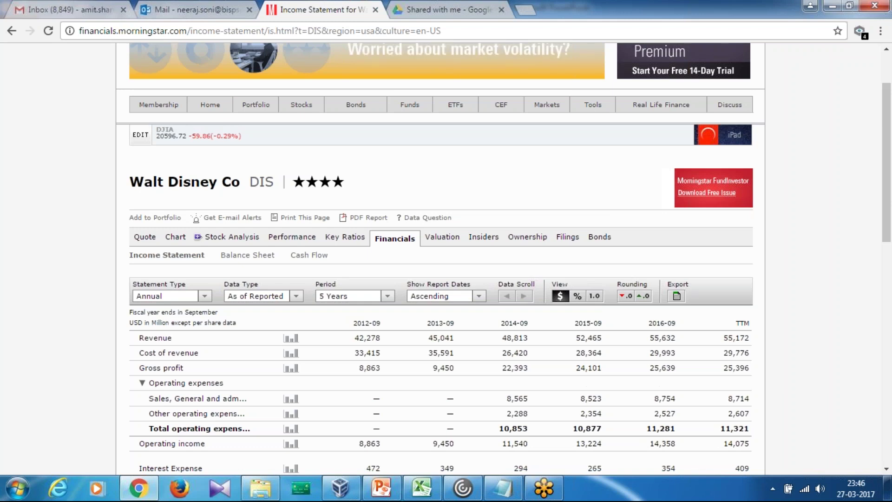
{"action": "left_click", "coordinate": [677, 297]}
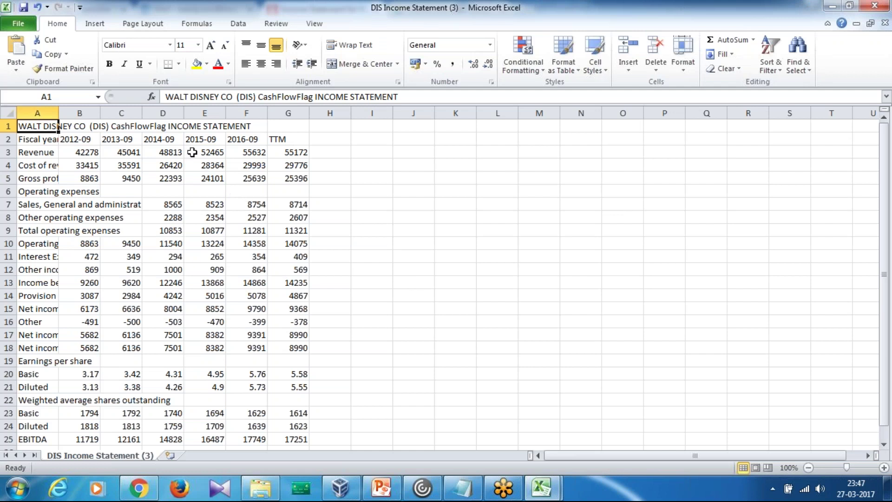
- Auto-fit column A to the line-item names and move to the Revenue cell A3
{"action": "left_click", "coordinate": [58, 114]}
{"action": "double_click", "coordinate": [60, 114]}
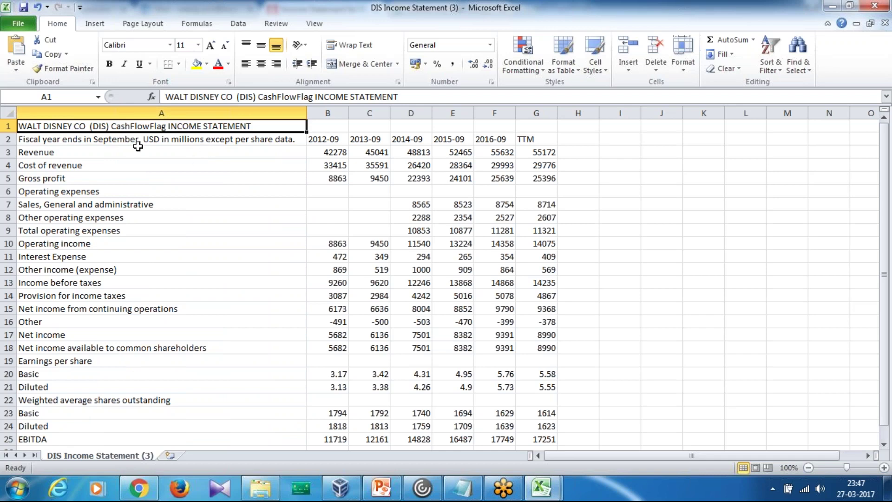
{"action": "left_click", "coordinate": [138, 147]}
{"action": "key", "text": "shift+Down"}
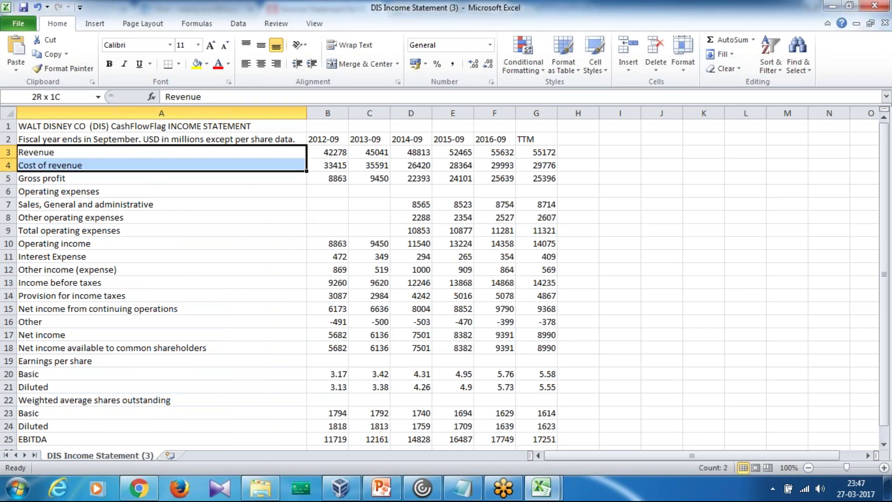
{"action": "key", "text": "shift+Down"}
{"action": "key", "text": "Up"}
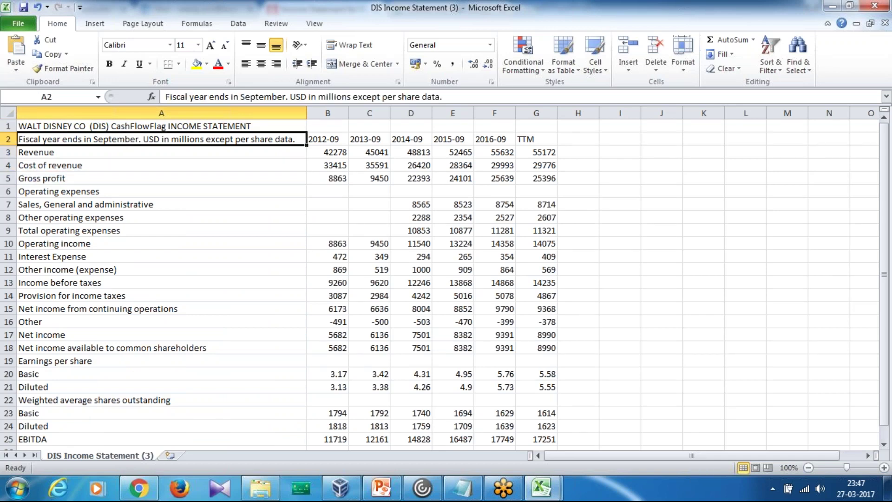
{"action": "key", "text": "Down"}
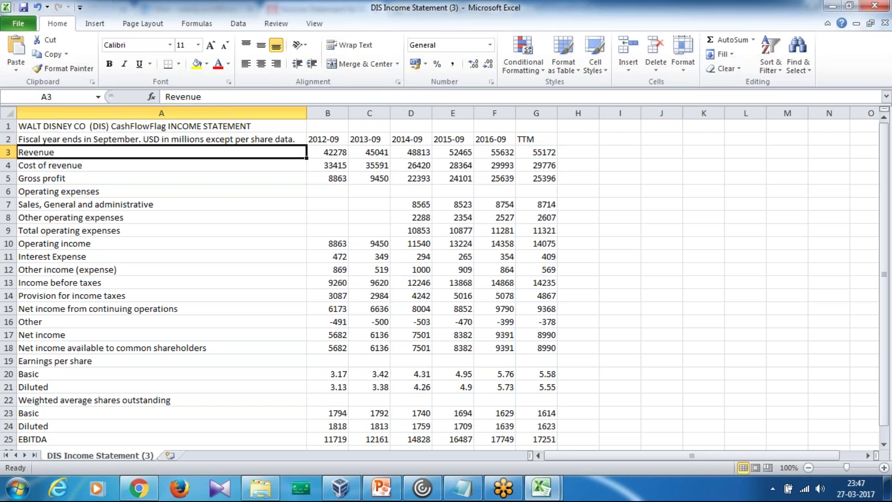
- Check the year headers, then copy the line items A3:A25, Revenue through EBITDA
{"action": "left_click", "coordinate": [333, 136]}
{"action": "key", "text": "Right"}
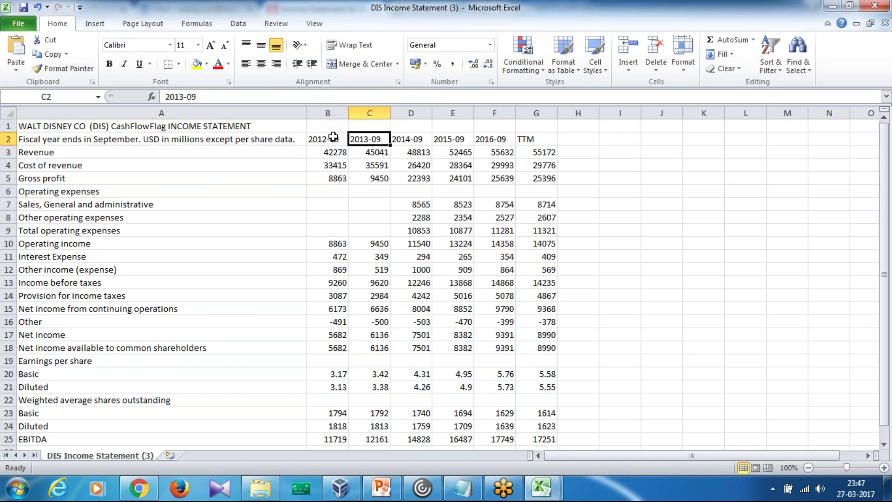
{"action": "key", "text": "Right"}
{"action": "key", "text": "Right"}
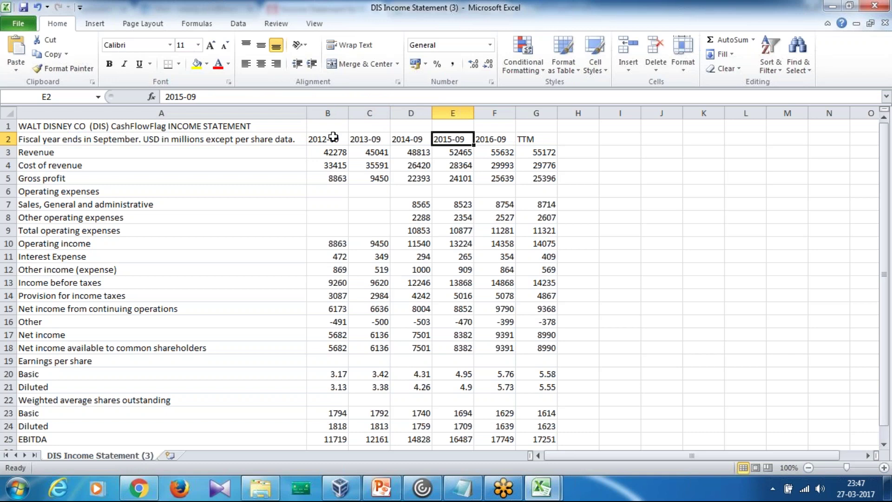
{"action": "key", "text": "Left"}
{"action": "key", "text": "Left"}
{"action": "key", "text": "Left"}
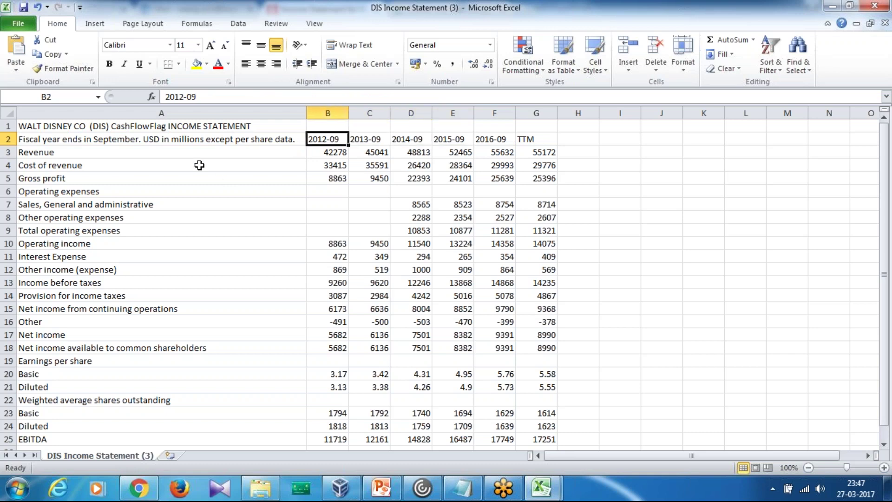
{"action": "left_click", "coordinate": [182, 154]}
{"action": "key", "text": "ctrl+shift+Down"}
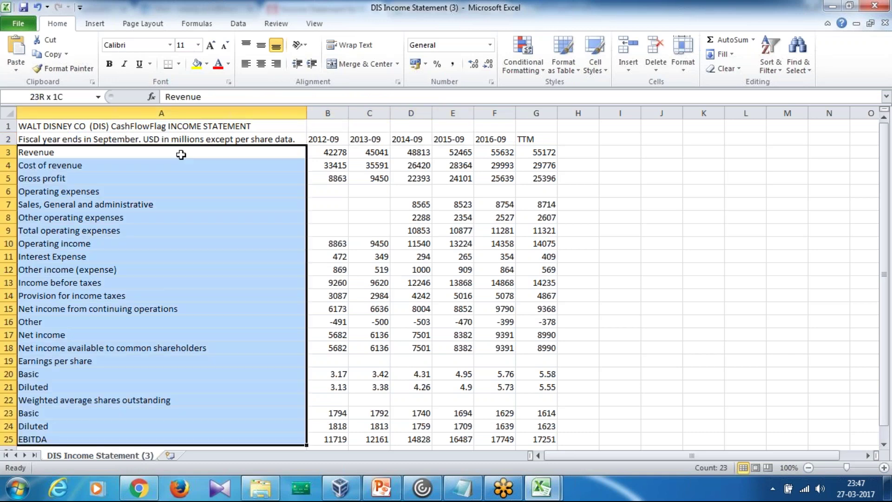
{"action": "key", "text": "ctrl+c"}
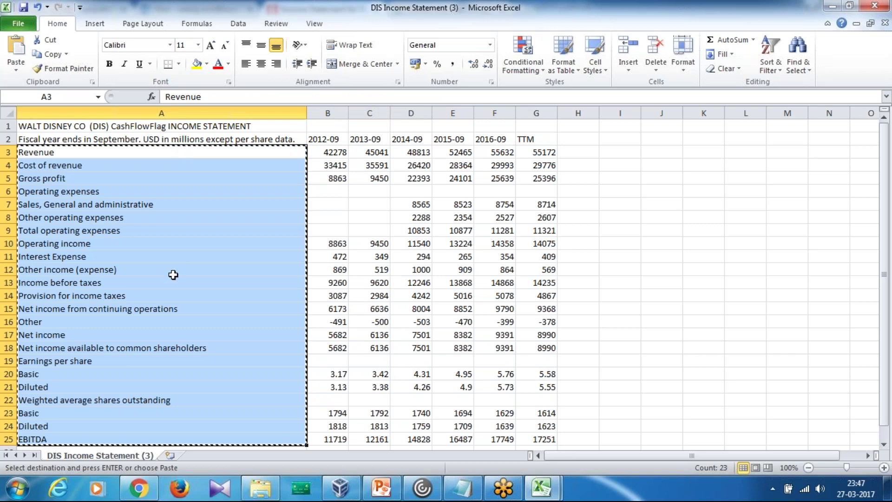
- In a new worksheet, paste the line items transposed across row 1 starting at B1
{"action": "left_click", "coordinate": [172, 456]}
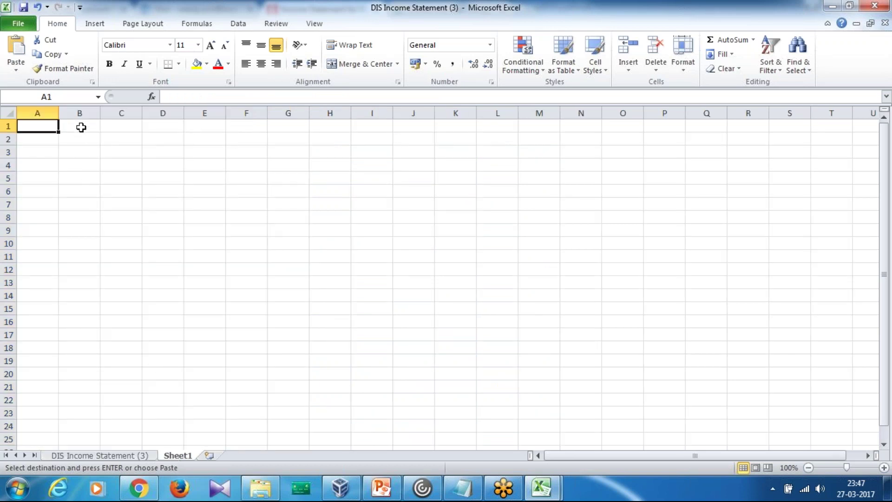
{"action": "left_click", "coordinate": [79, 125]}
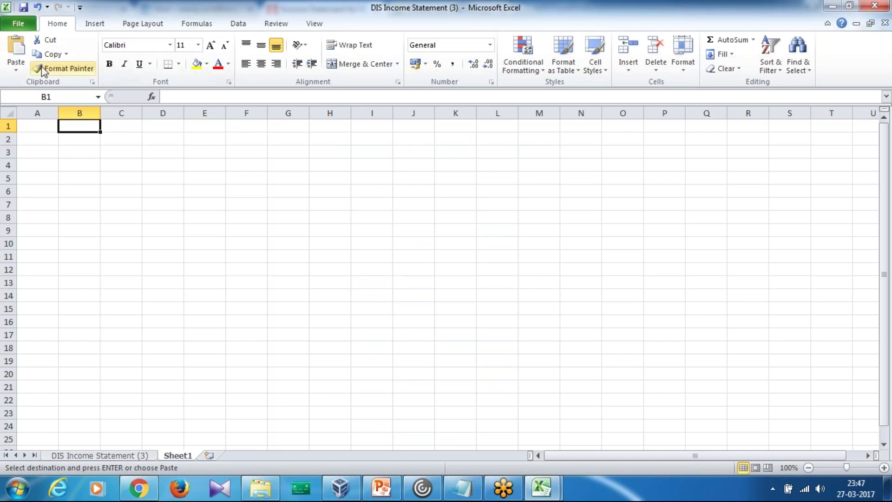
{"action": "left_click", "coordinate": [18, 67]}
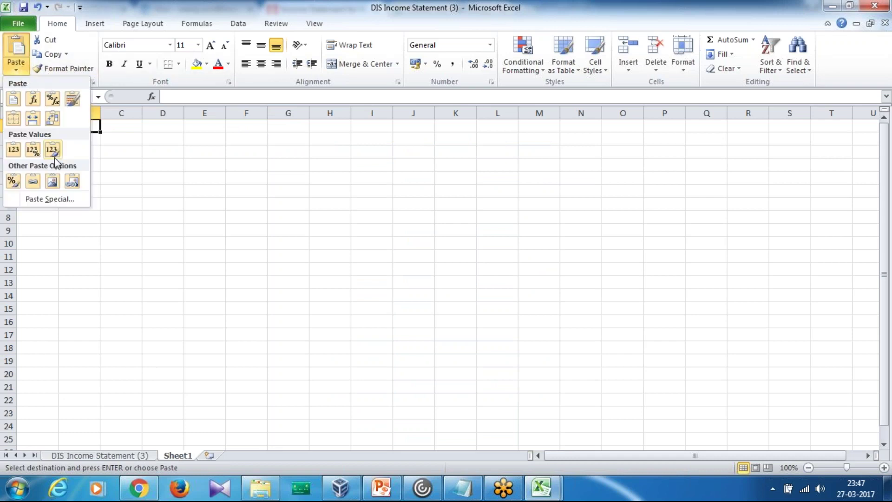
{"action": "left_click", "coordinate": [50, 200]}
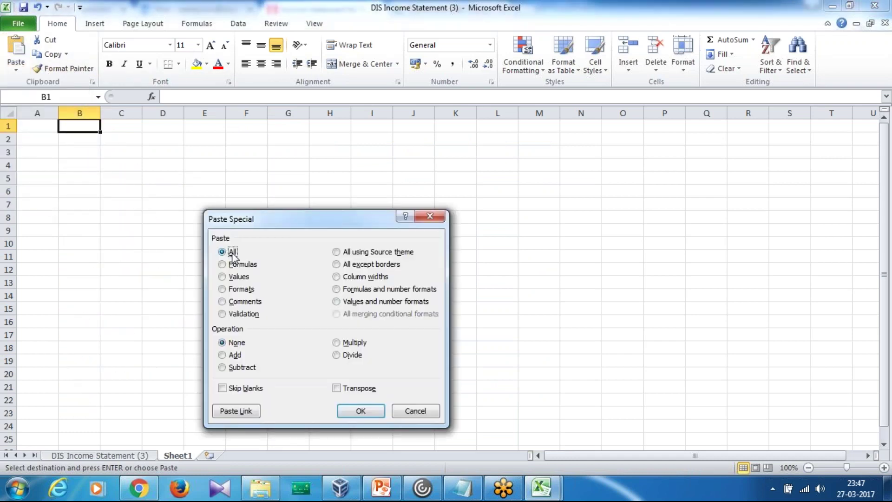
{"action": "left_click", "coordinate": [336, 387]}
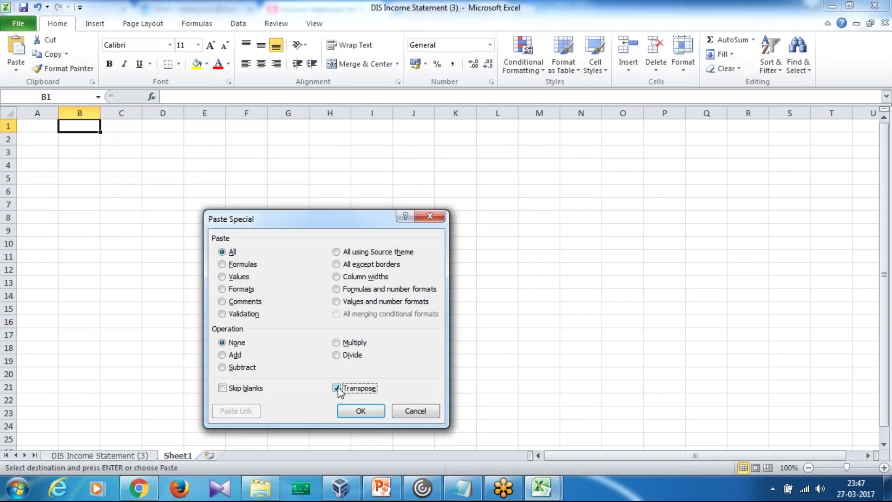
{"action": "left_click", "coordinate": [351, 413]}
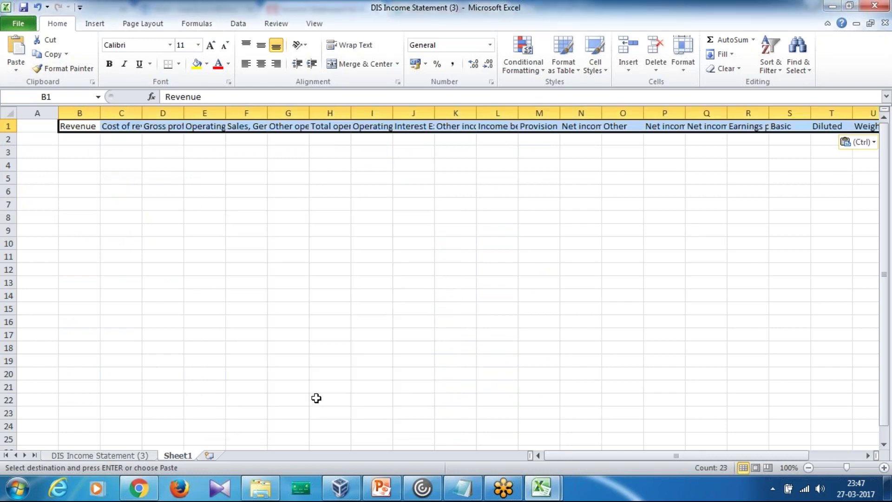
- Paste years 2012-09 to 2016-09 transposed down column A from A2, then switch workbooks
{"action": "left_click", "coordinate": [98, 457]}
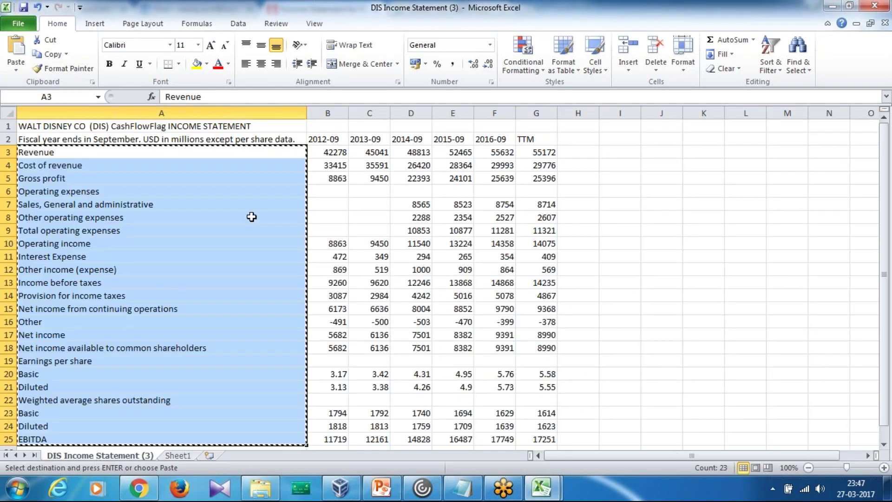
{"action": "left_click", "coordinate": [335, 138]}
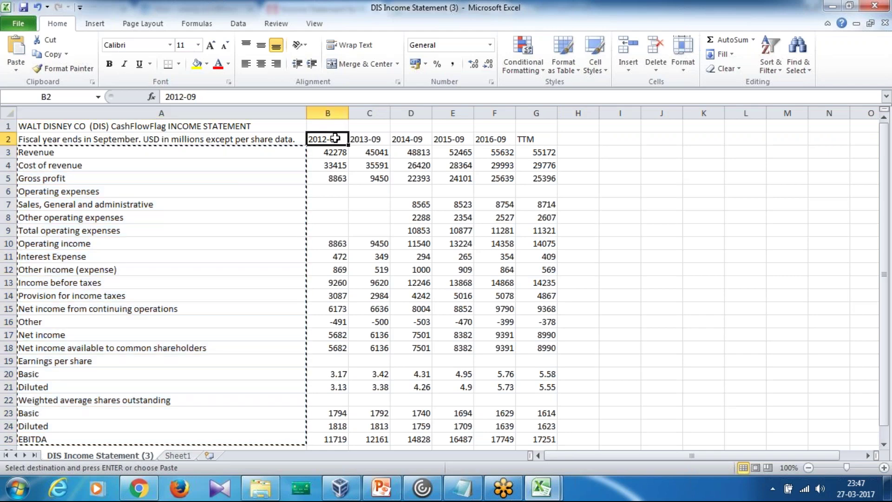
{"action": "key", "text": "shift+Right"}
{"action": "key", "text": "shift+Right"}
{"action": "key", "text": "shift+Right"}
{"action": "key", "text": "shift+Right"}
{"action": "key", "text": "ctrl+c"}
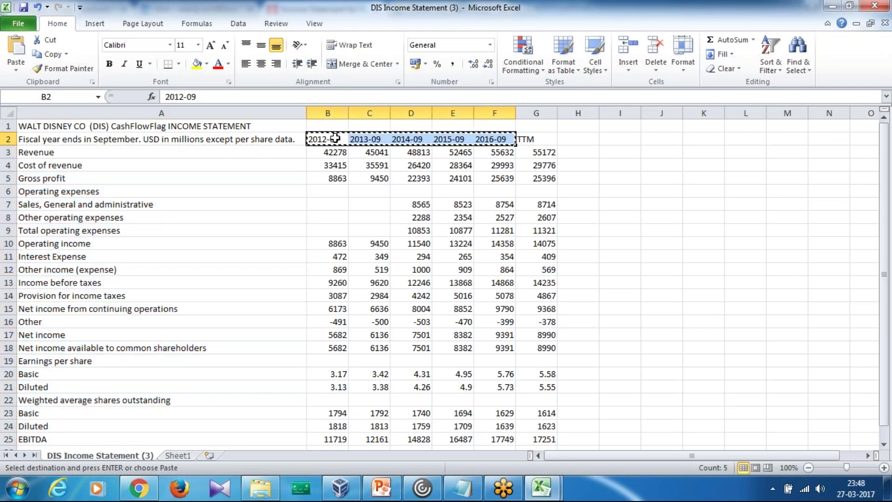
{"action": "left_click", "coordinate": [178, 455]}
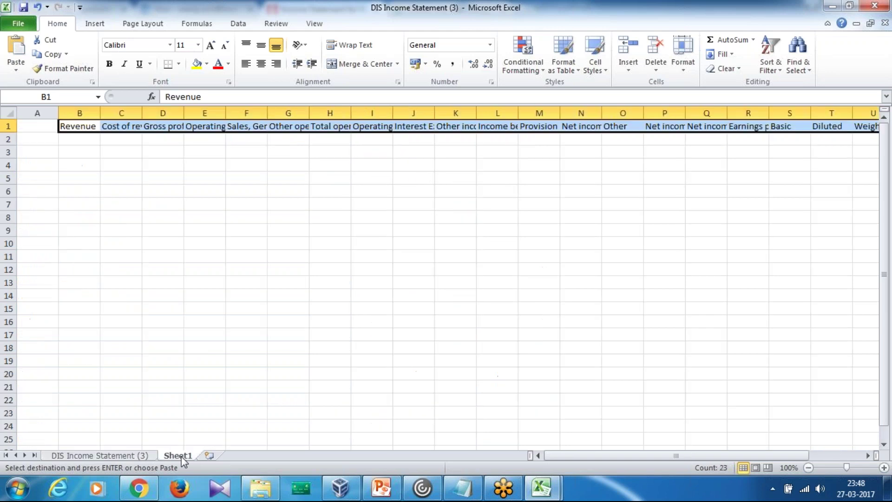
{"action": "left_click", "coordinate": [42, 142]}
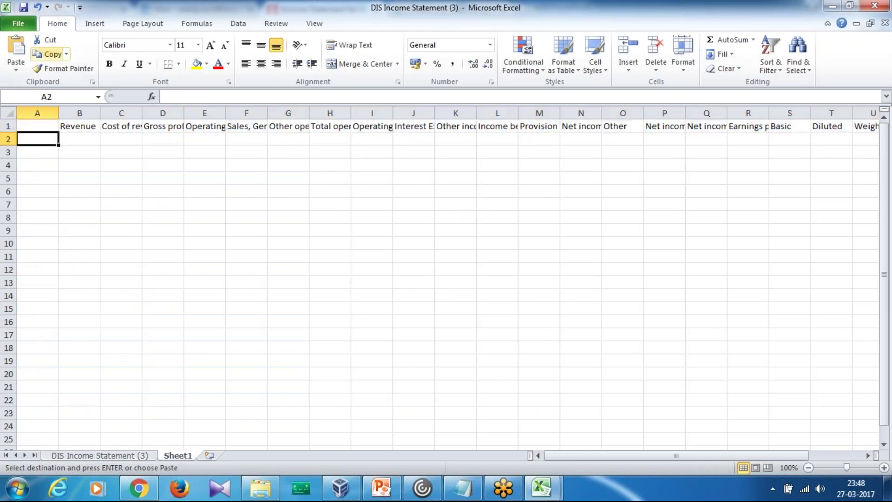
{"action": "left_click", "coordinate": [21, 73]}
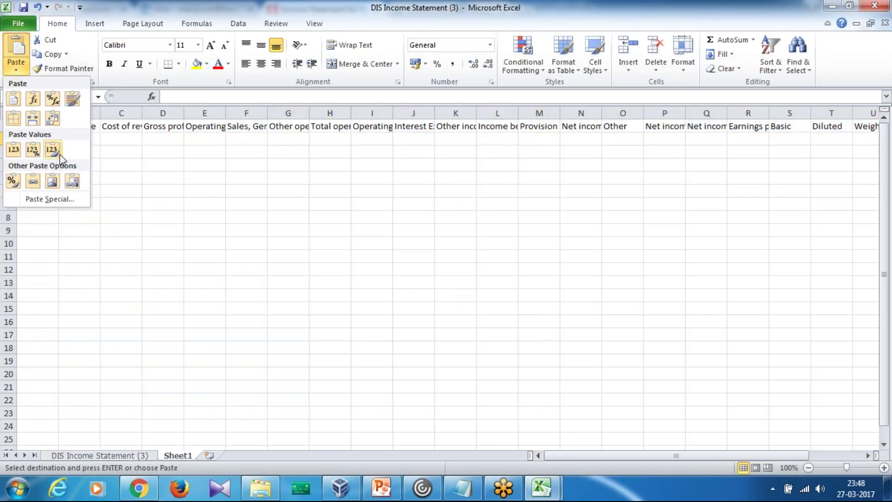
{"action": "left_click", "coordinate": [60, 200]}
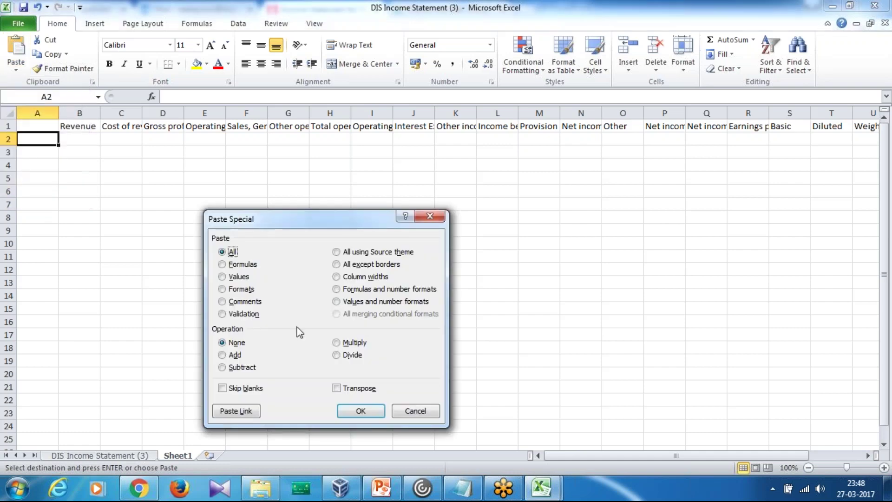
{"action": "left_click", "coordinate": [336, 388]}
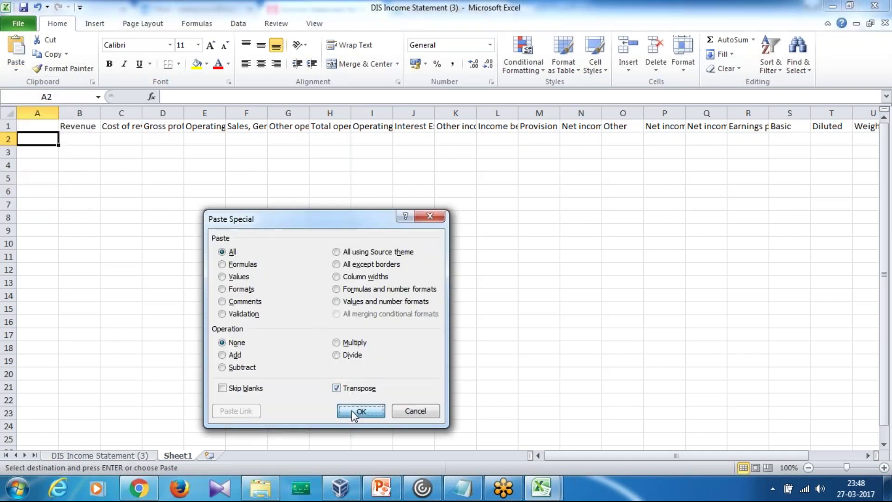
{"action": "left_click", "coordinate": [367, 411]}
{"action": "key", "text": "ctrl+Tab"}
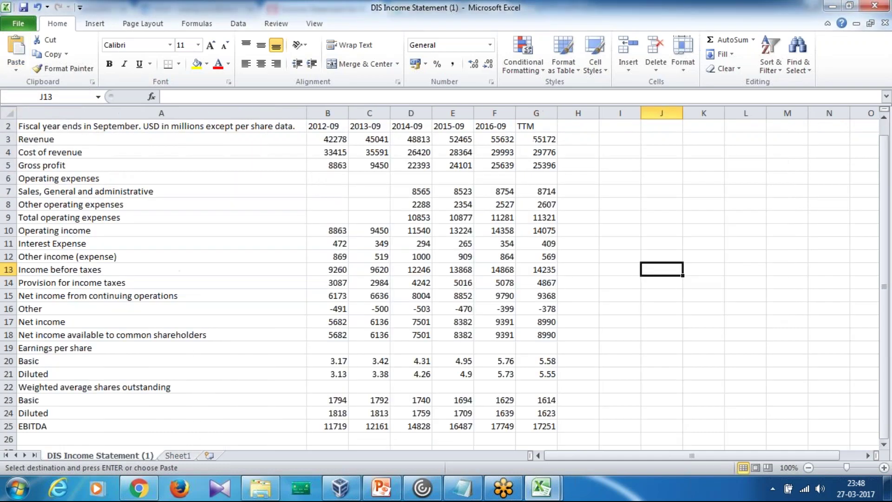
- Copy the 2012-09 to 2016-09 figures B3:F25 and go to Sheet1 to paste them
{"action": "left_click", "coordinate": [335, 142]}
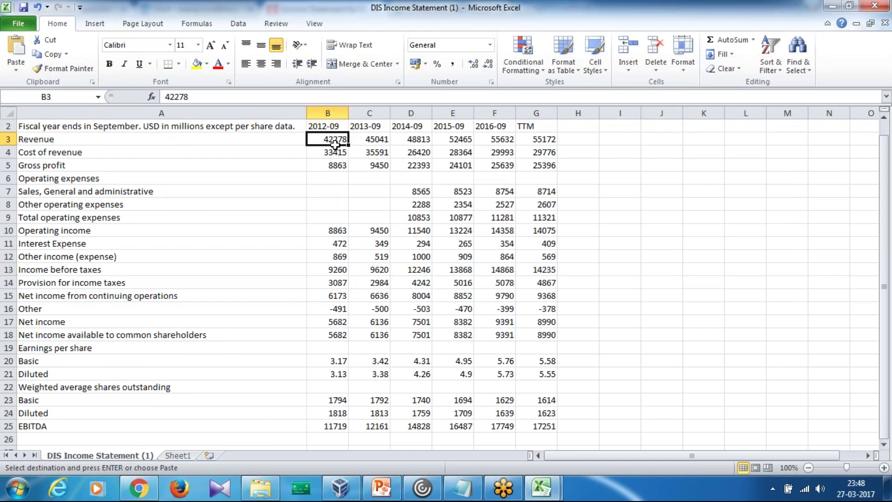
{"action": "left_click_drag", "start_coordinate": [335, 144], "coordinate": [495, 426]}
{"action": "key", "text": "ctrl+c"}
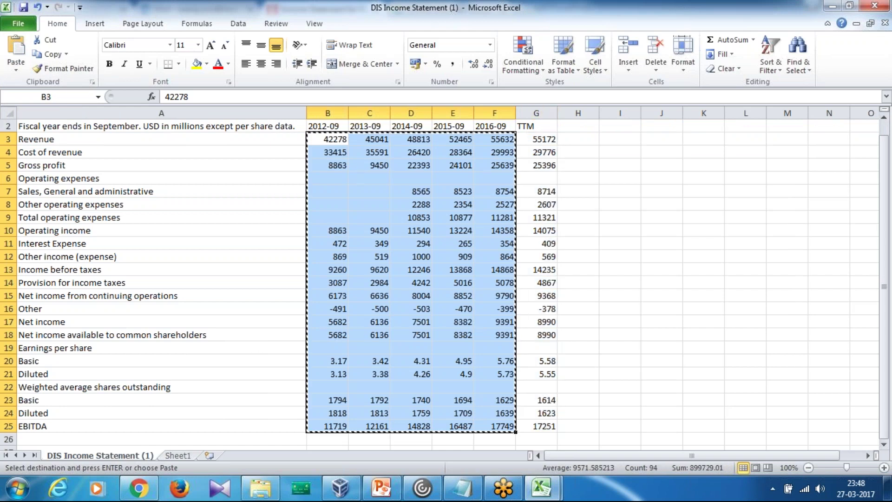
{"action": "left_click", "coordinate": [178, 456]}
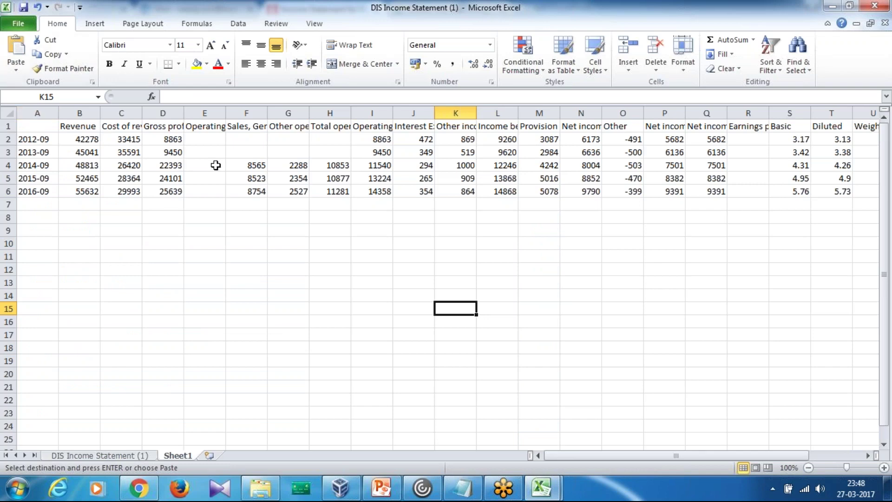
- Close DIS Income Statement (1) without saving and discard its clipboard contents
{"action": "key", "text": "alt+f"}
{"action": "key", "text": "x"}
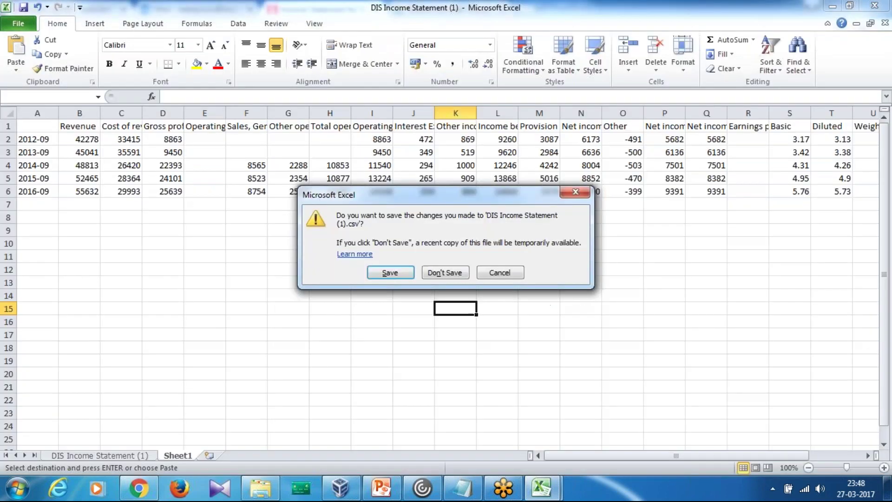
{"action": "left_click", "coordinate": [447, 273]}
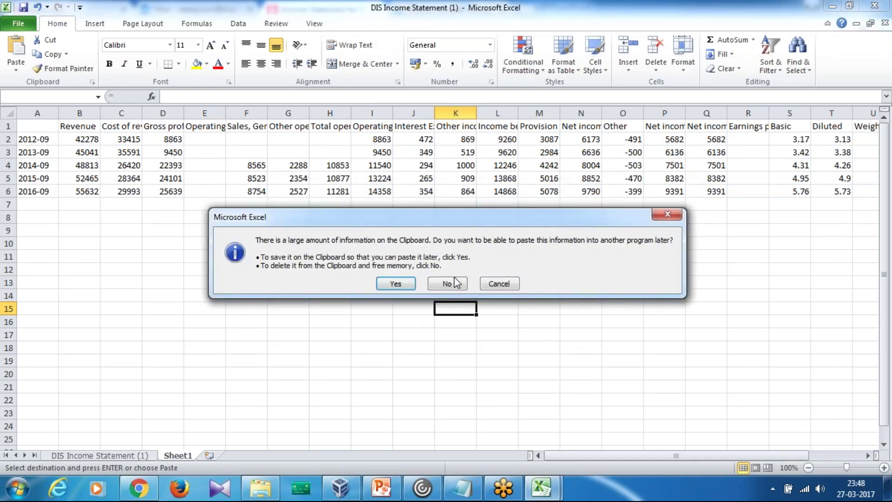
{"action": "left_click", "coordinate": [455, 280]}
- Open the print preview for DIS Income Statement (3), then Tableau's File menu
{"action": "key", "text": "alt+f"}
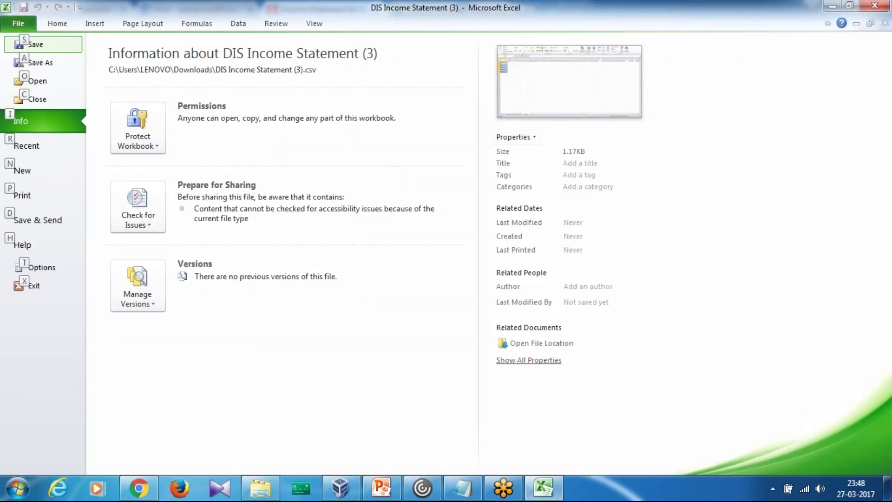
{"action": "key", "text": "p"}
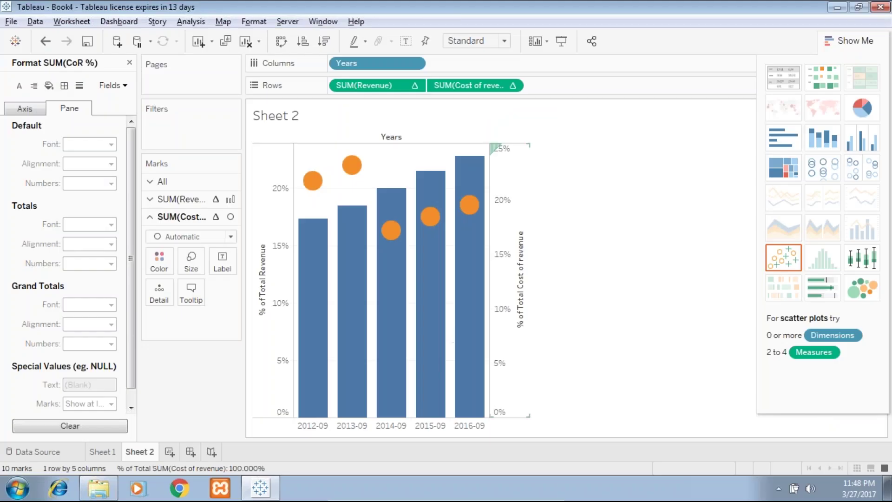
{"action": "key", "text": "alt+f"}
- Close the old Tableau workbook without saving and connect to the Excel file Walt Disney Co DIS1
{"action": "key", "text": "x"}
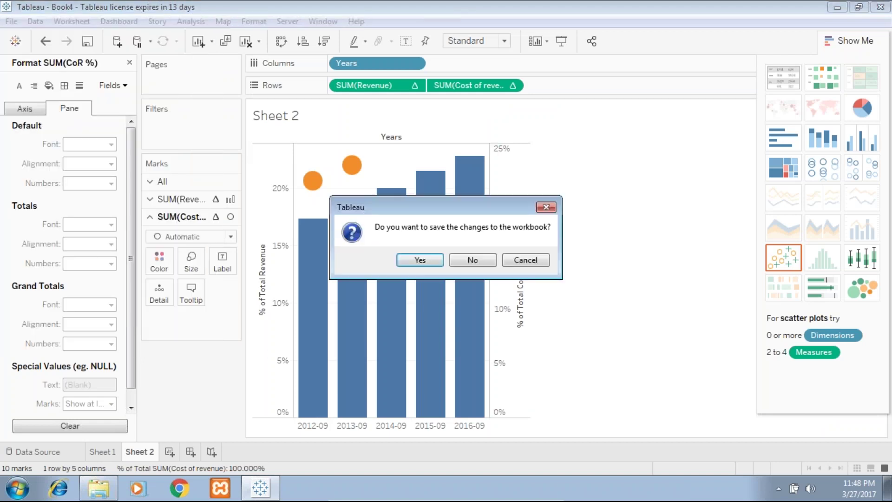
{"action": "left_click", "coordinate": [460, 264]}
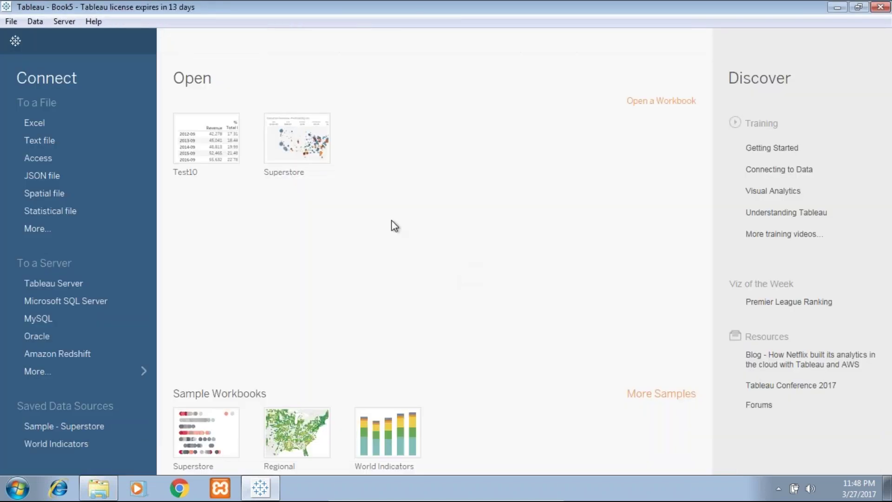
{"action": "left_click", "coordinate": [60, 123]}
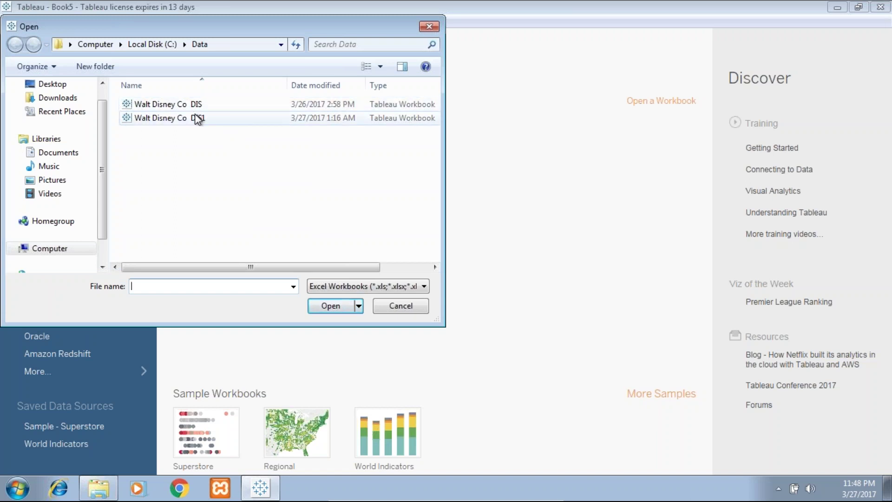
{"action": "double_click", "coordinate": [195, 117]}
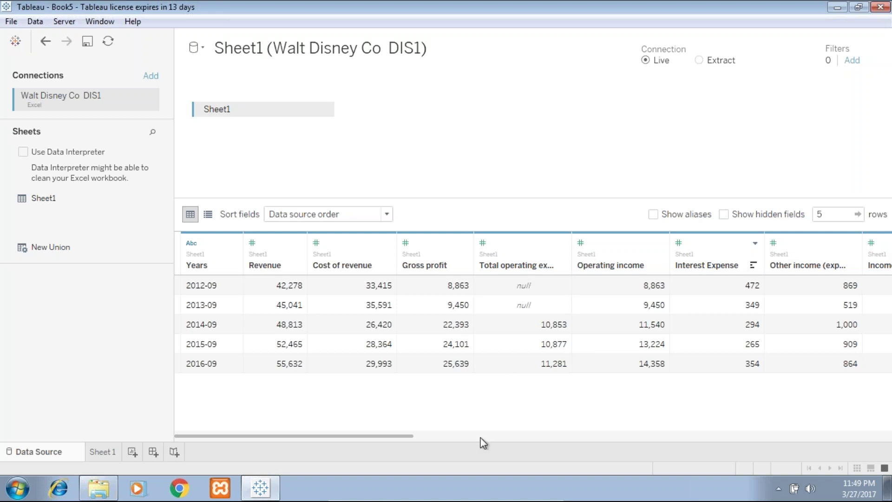
- Review Walt Disney's Morningstar income statement with the Operating expenses rows toggled
{"action": "left_click", "coordinate": [525, 493]}
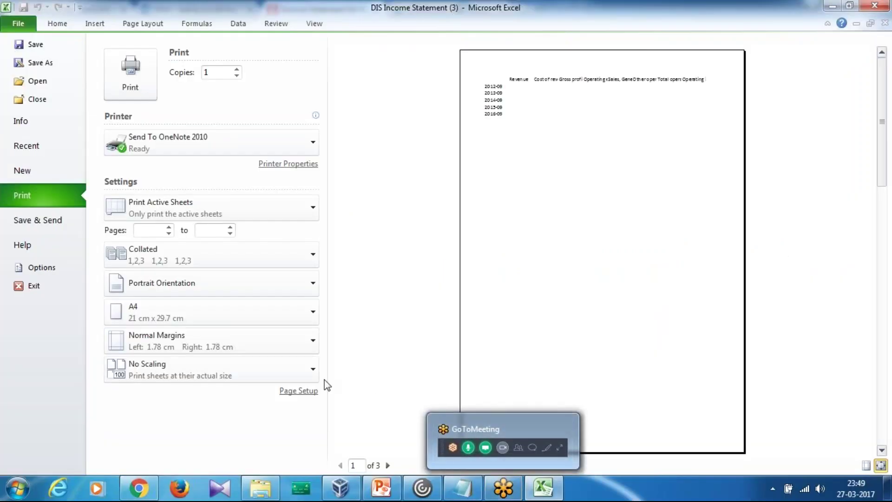
{"action": "left_click", "coordinate": [146, 487]}
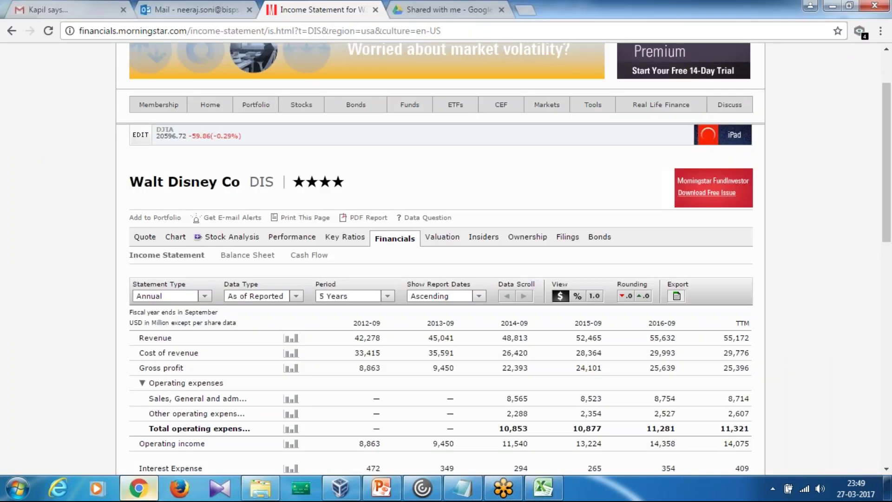
{"action": "left_click", "coordinate": [143, 383]}
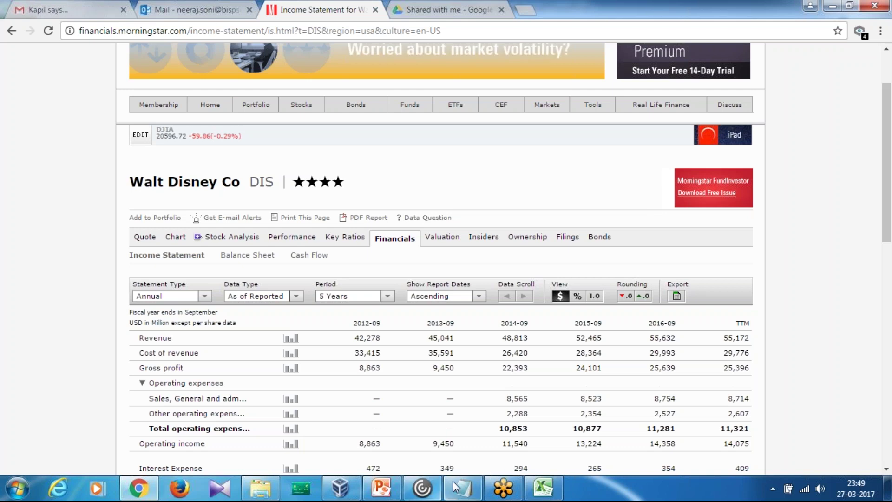
{"action": "mouse_move", "coordinate": [514, 485]}
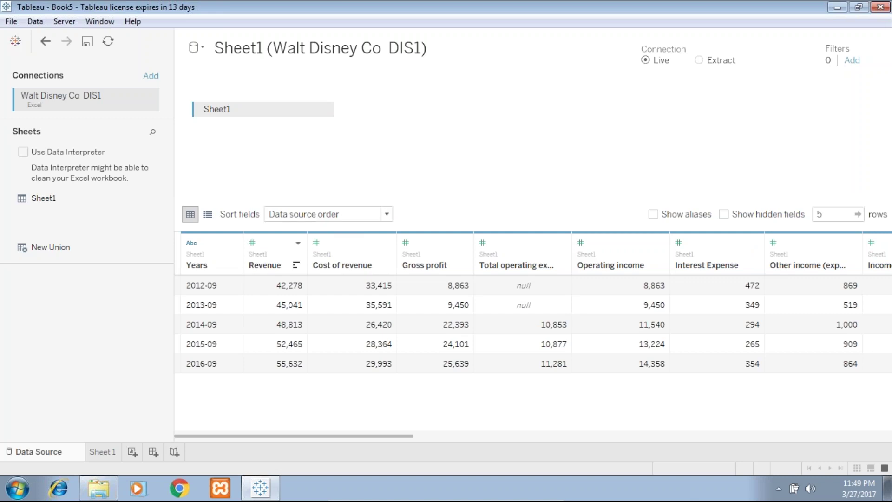
- Open Sheet 1 and place Years across the Columns
{"action": "left_click", "coordinate": [104, 454]}
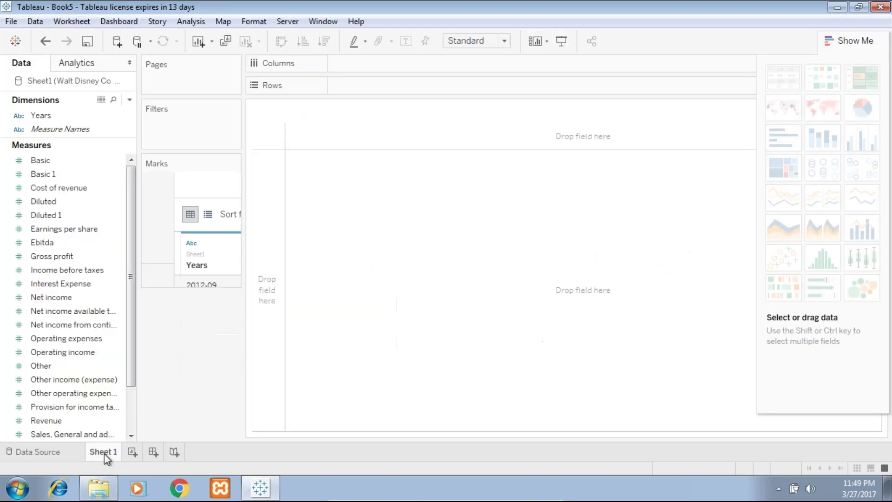
{"action": "mouse_move", "coordinate": [470, 495]}
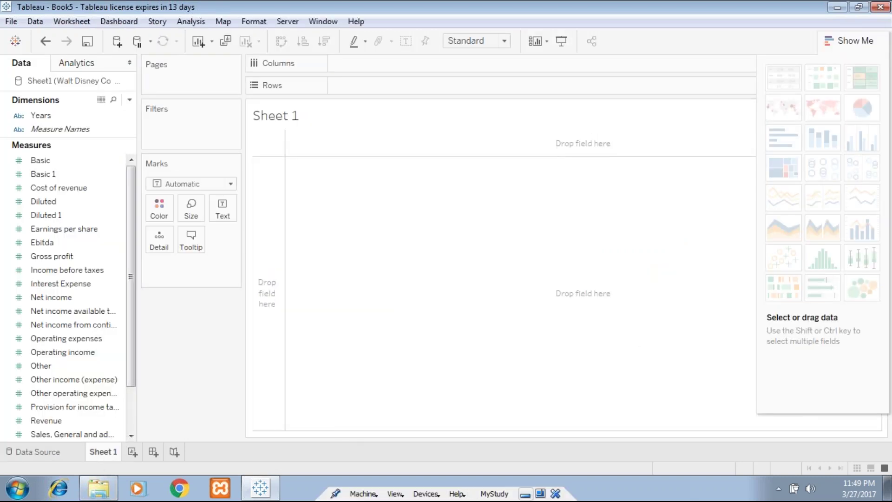
{"action": "left_click", "coordinate": [525, 496]}
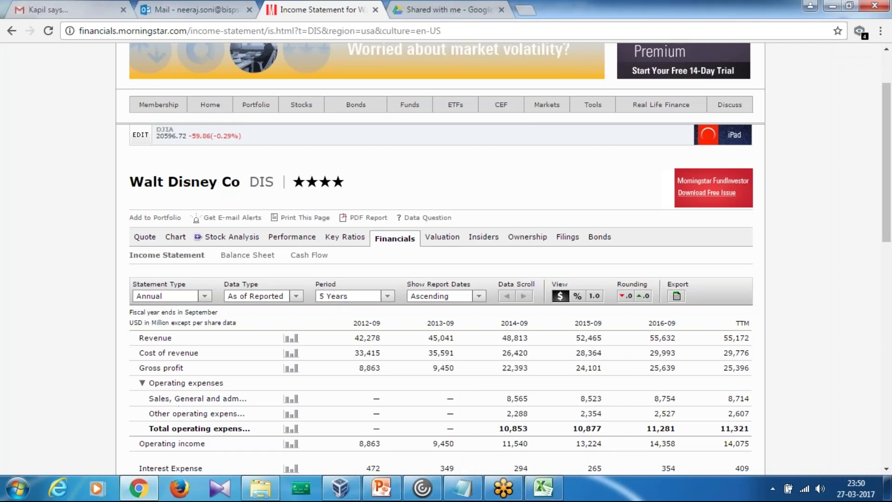
{"action": "left_click", "coordinate": [341, 488]}
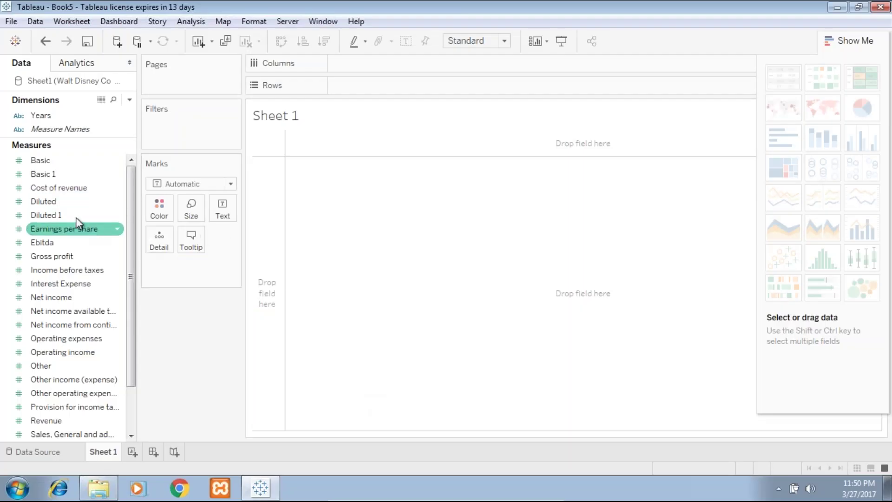
{"action": "left_click", "coordinate": [46, 115]}
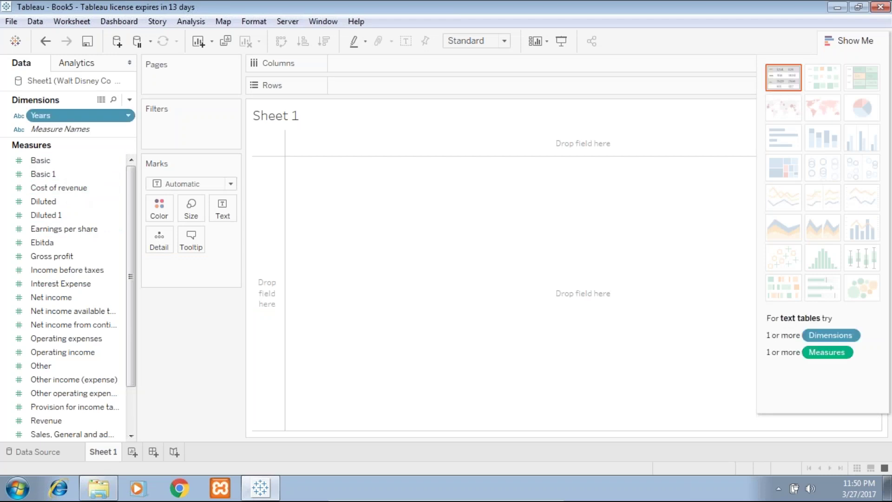
{"action": "mouse_move", "coordinate": [47, 116]}
{"action": "left_mouse_down"}
{"action": "mouse_move", "coordinate": [278, 93]}
{"action": "mouse_move", "coordinate": [301, 101]}
{"action": "mouse_move", "coordinate": [400, 71]}
{"action": "mouse_move", "coordinate": [347, 64]}
{"action": "left_mouse_up"}
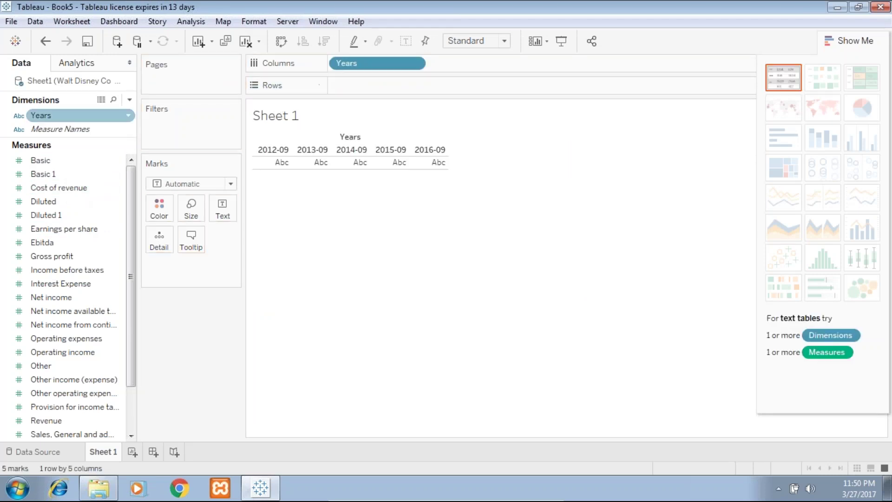
- Add every measure except Number of Records to the view as rows
{"action": "left_click", "coordinate": [71, 163]}
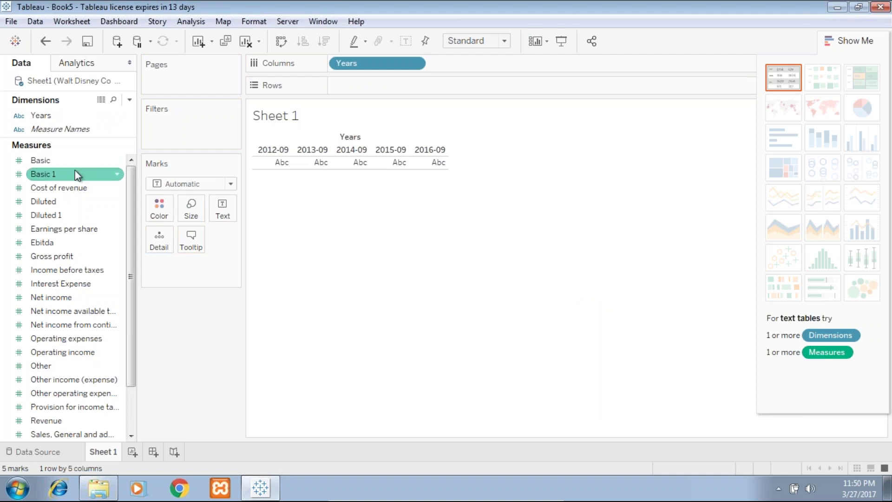
{"action": "left_click", "coordinate": [67, 164]}
{"action": "mouse_move", "coordinate": [69, 167]}
{"action": "left_mouse_down"}
{"action": "mouse_move", "coordinate": [83, 169]}
{"action": "mouse_move", "coordinate": [155, 239]}
{"action": "mouse_move", "coordinate": [142, 391]}
{"action": "left_mouse_up"}
{"action": "scroll", "coordinate": [132, 409], "scroll_direction": "down", "scroll_amount": 2}
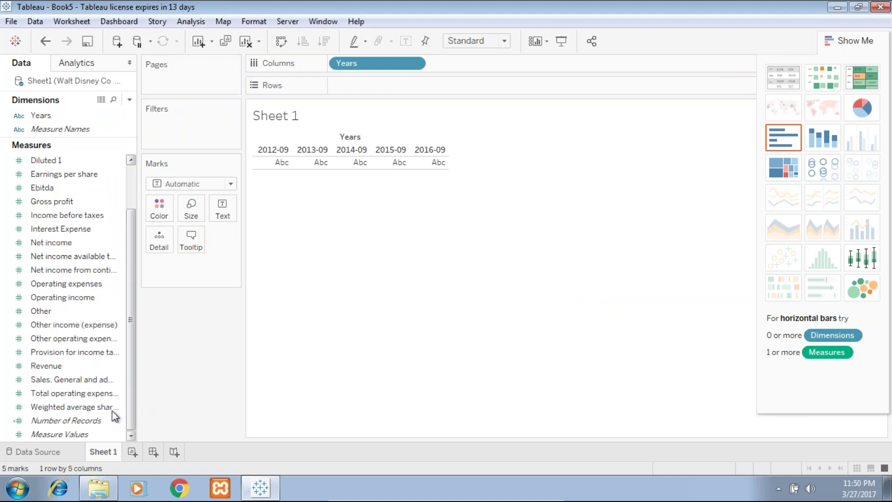
{"action": "left_click", "coordinate": [93, 421]}
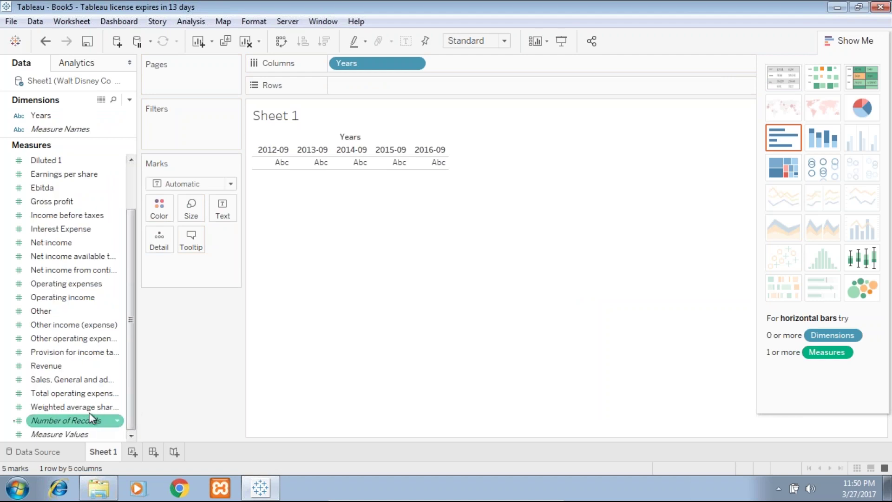
{"action": "left_click", "coordinate": [93, 408], "text": "shift"}
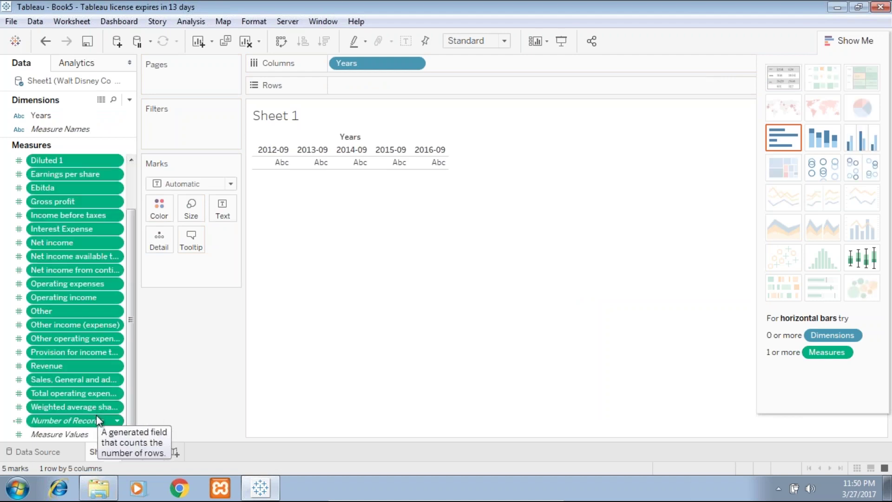
{"action": "left_click", "coordinate": [96, 418], "text": "ctrl"}
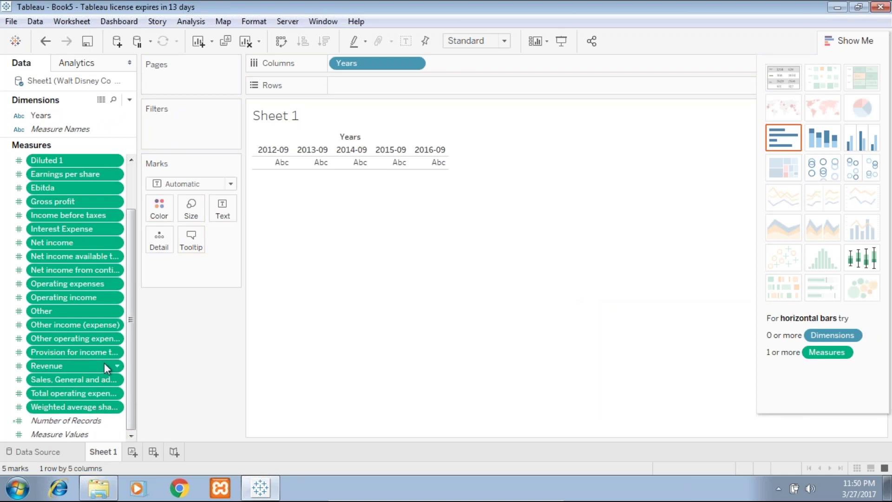
{"action": "left_click_drag", "start_coordinate": [112, 363], "coordinate": [367, 166]}
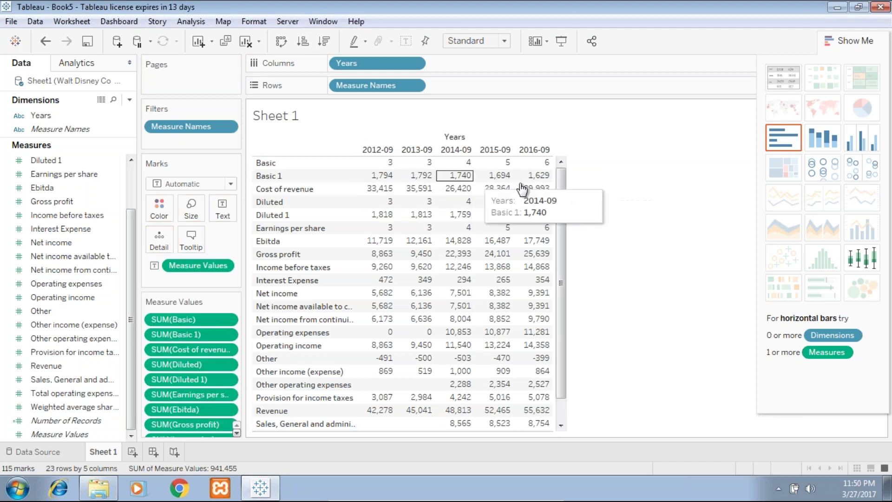
{"action": "left_click", "coordinate": [560, 407]}
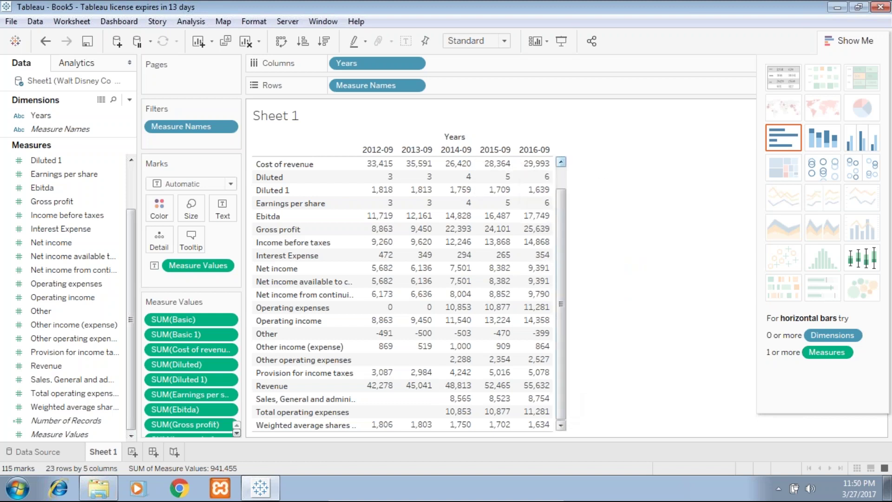
{"action": "scroll", "coordinate": [560, 176], "scroll_direction": "up", "scroll_amount": 2}
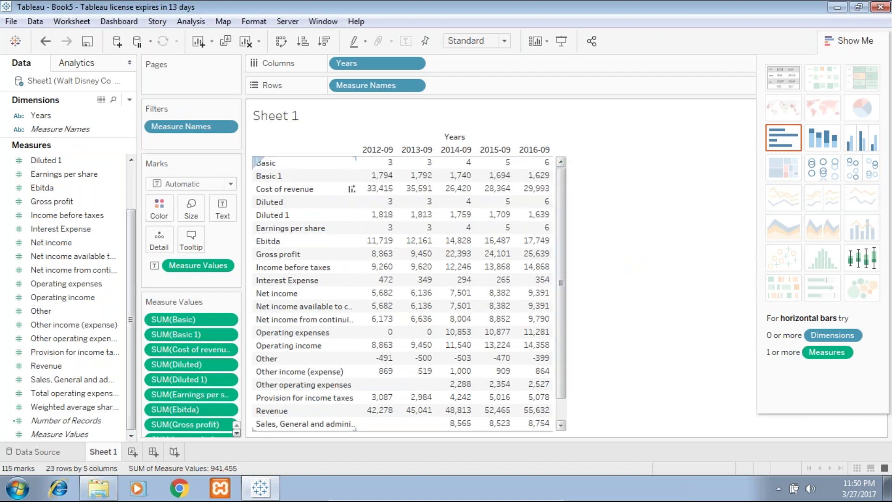
- Create a new worksheet and place Years across the Columns
{"action": "left_click", "coordinate": [133, 451]}
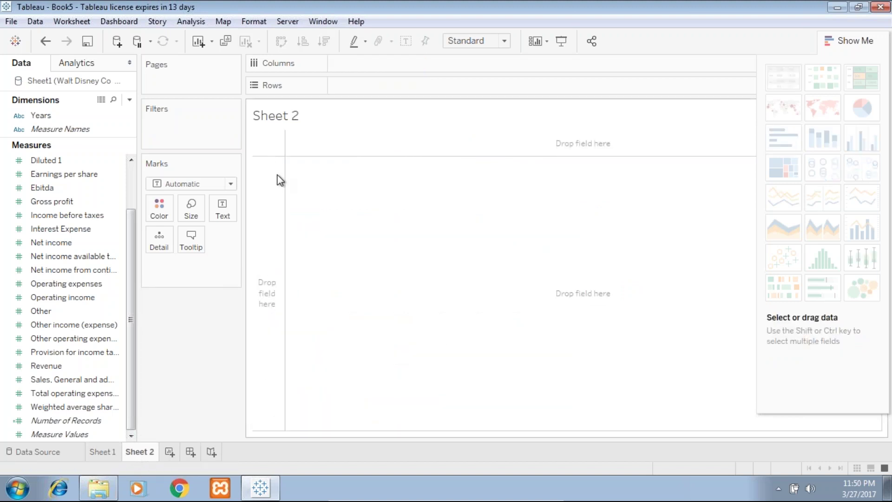
{"action": "mouse_move", "coordinate": [401, 497]}
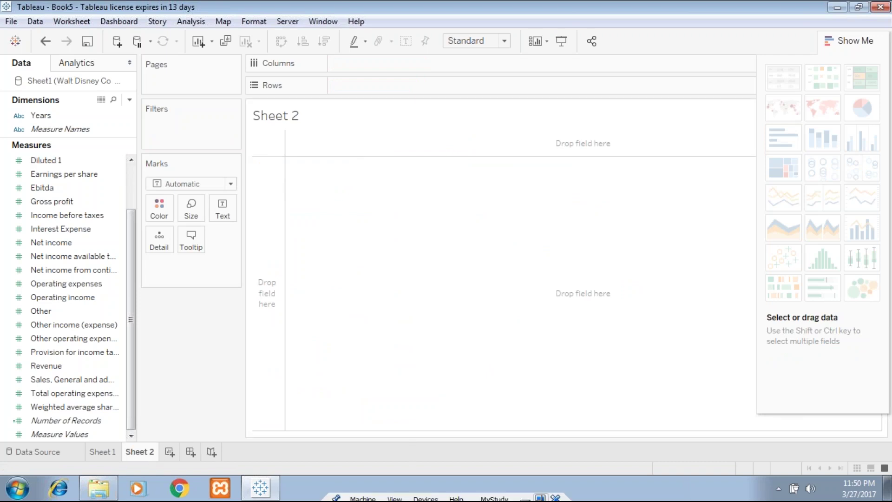
{"action": "left_click", "coordinate": [526, 494]}
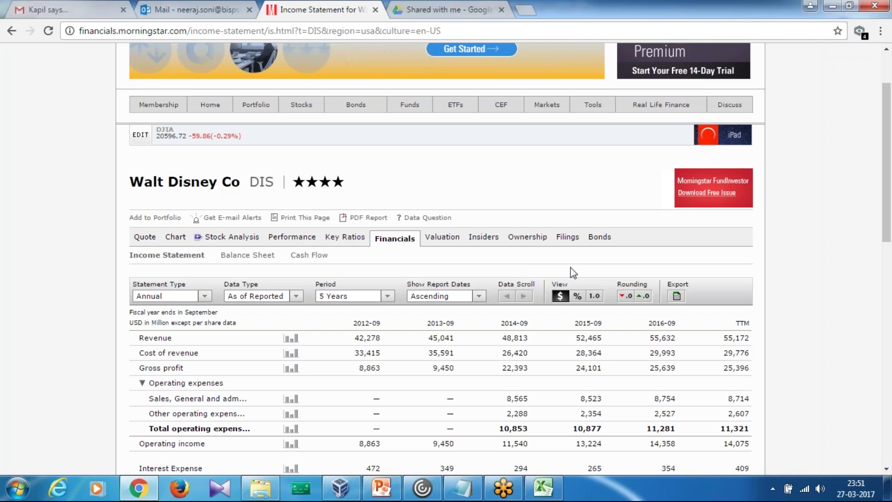
{"action": "left_click", "coordinate": [577, 297]}
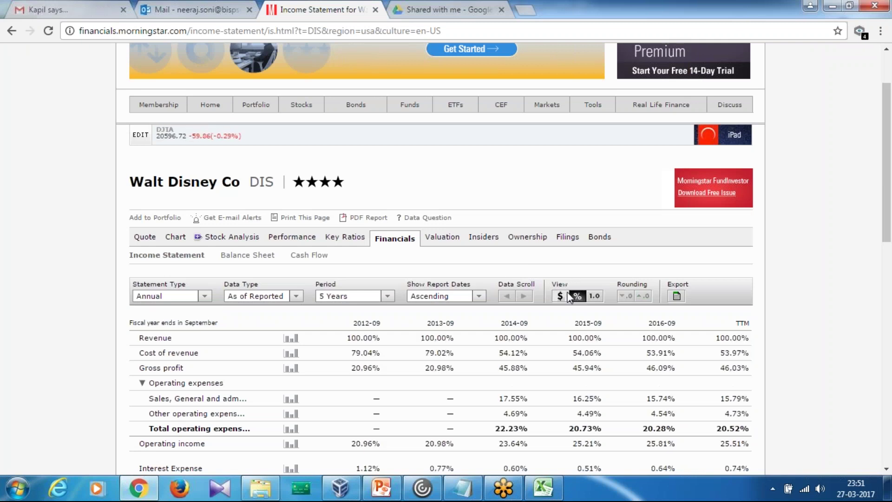
{"action": "left_click", "coordinate": [563, 298]}
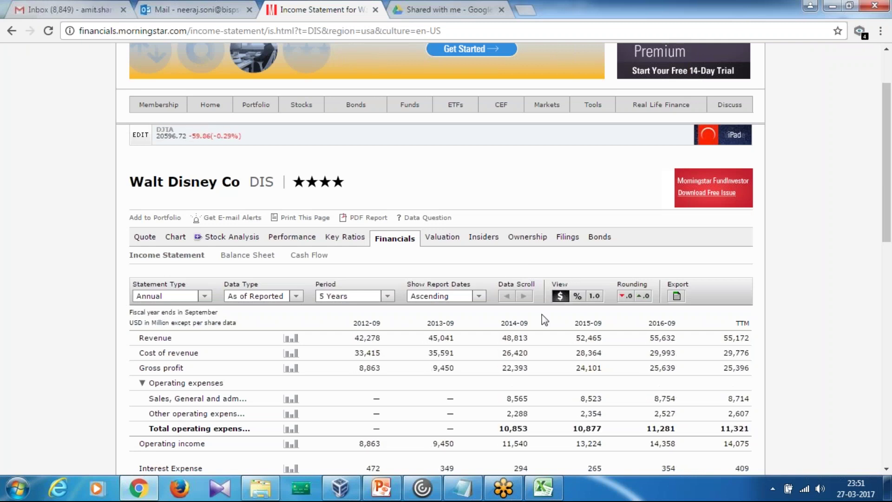
{"action": "left_click", "coordinate": [348, 489]}
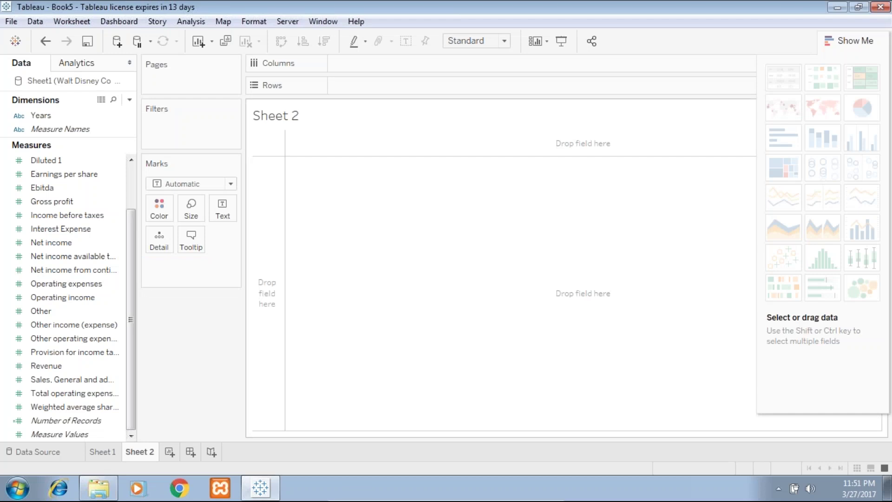
{"action": "left_click", "coordinate": [73, 114]}
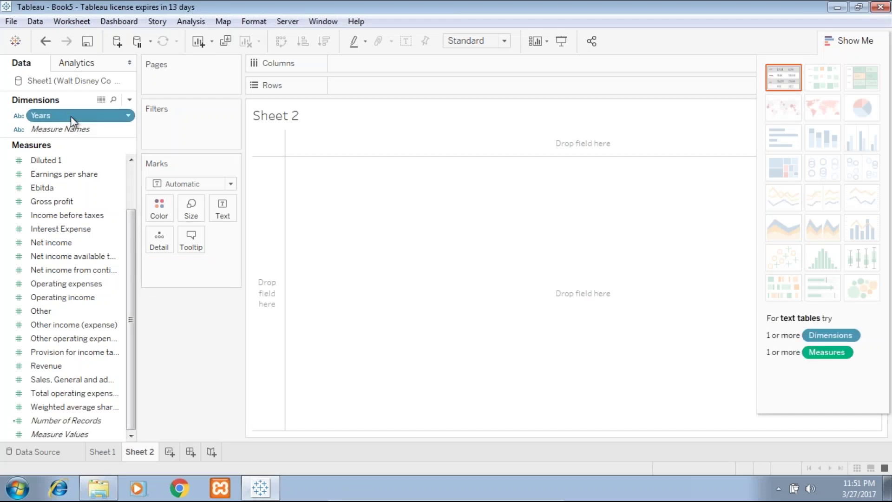
{"action": "left_click_drag", "start_coordinate": [73, 116], "coordinate": [412, 66]}
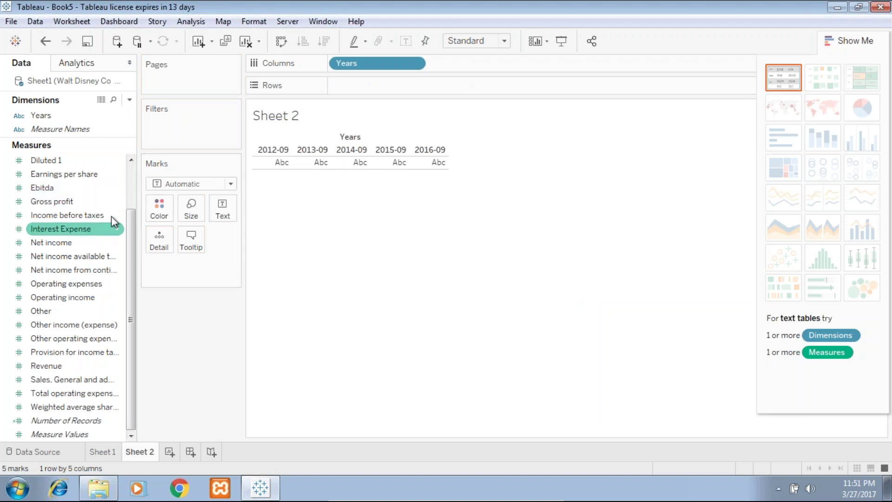
- Add Revenue and then Cost of revenue as the table's values under each year
{"action": "left_click", "coordinate": [120, 174]}
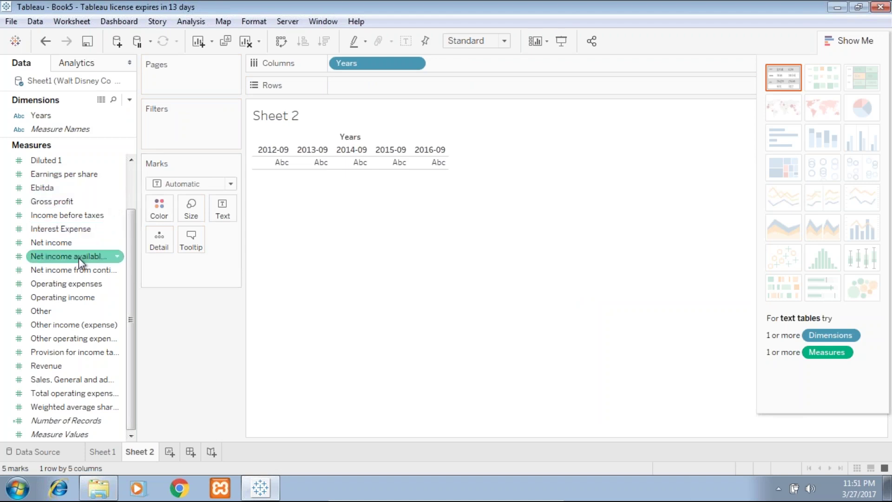
{"action": "left_click", "coordinate": [66, 366]}
{"action": "left_click_drag", "start_coordinate": [66, 367], "coordinate": [349, 164]}
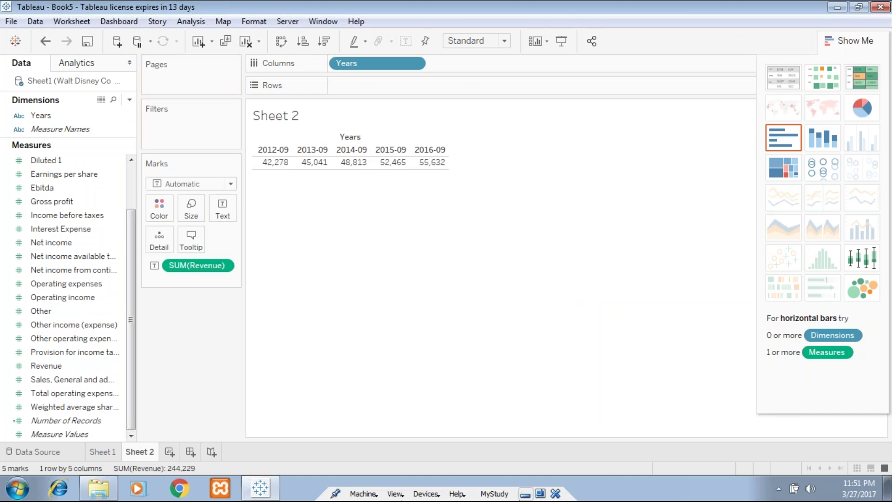
{"action": "left_click", "coordinate": [525, 495]}
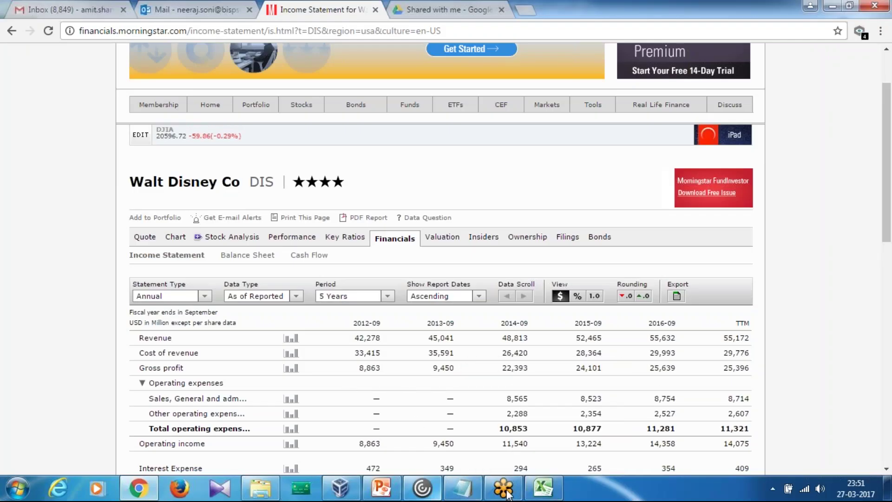
{"action": "left_click", "coordinate": [328, 491]}
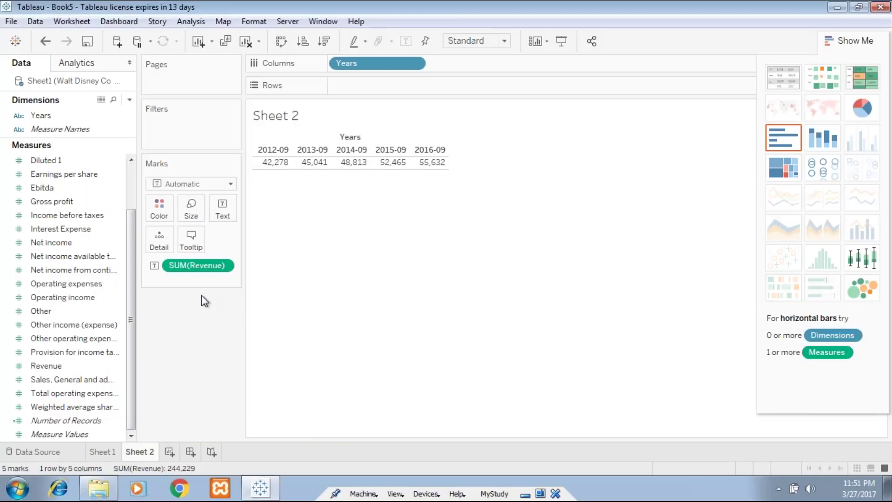
{"action": "left_click", "coordinate": [129, 182]}
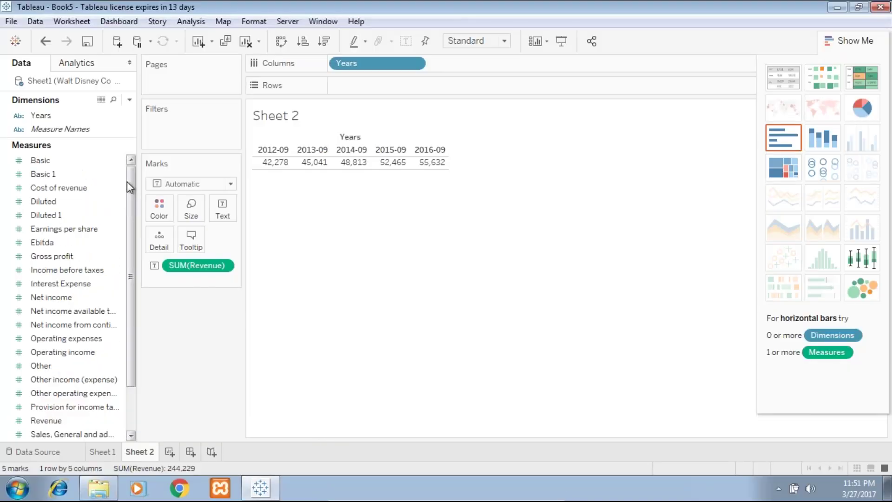
{"action": "left_click_drag", "start_coordinate": [89, 187], "coordinate": [311, 163]}
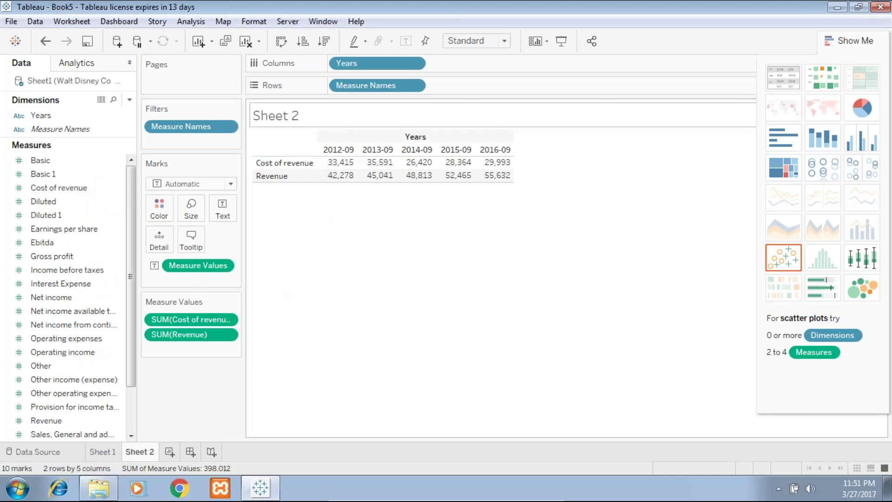
- Move Measure Names to Columns and Years to Rows, order Revenue first, and widen columns
{"action": "left_click_drag", "start_coordinate": [395, 88], "coordinate": [483, 65]}
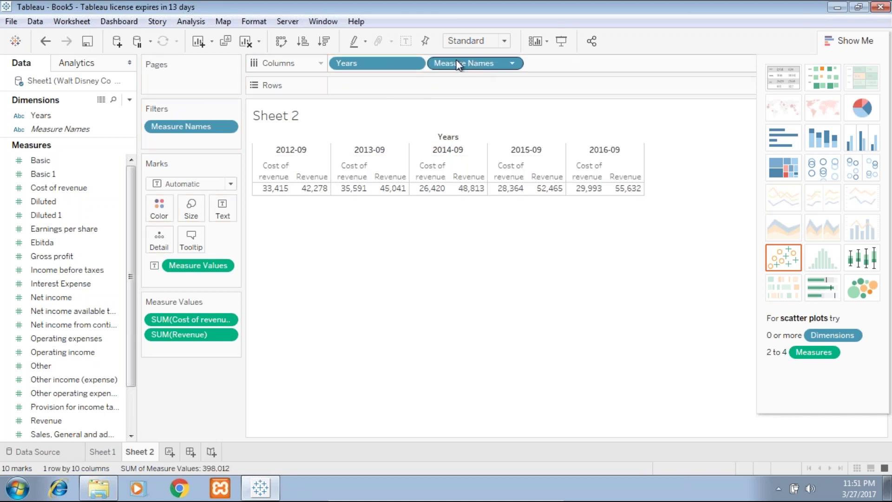
{"action": "left_click_drag", "start_coordinate": [383, 59], "coordinate": [378, 76]}
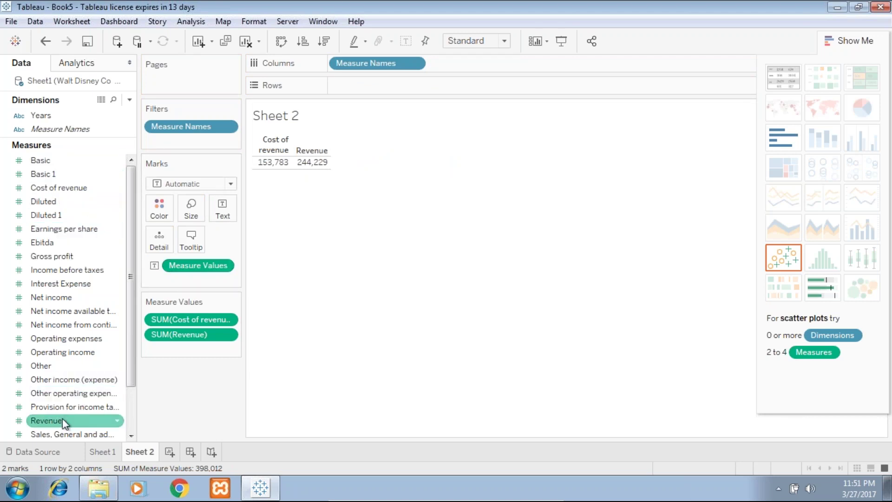
{"action": "left_click_drag", "start_coordinate": [41, 115], "coordinate": [392, 85]}
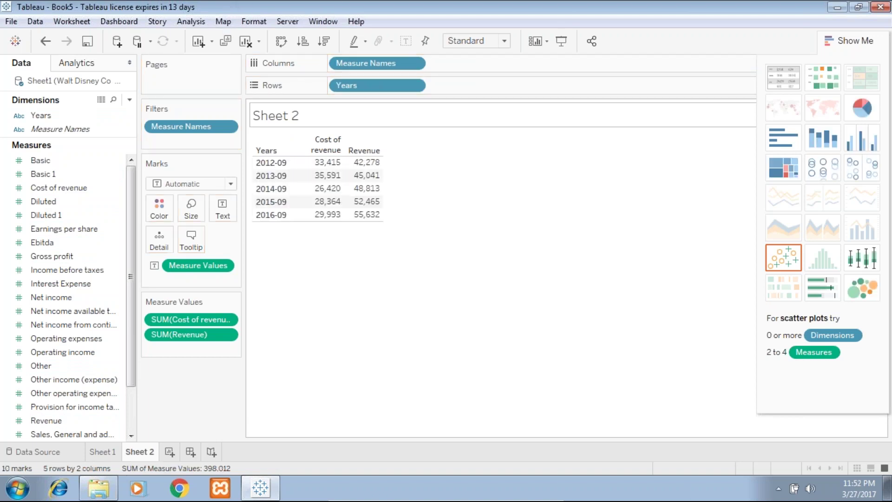
{"action": "left_click_drag", "start_coordinate": [204, 337], "coordinate": [208, 311]}
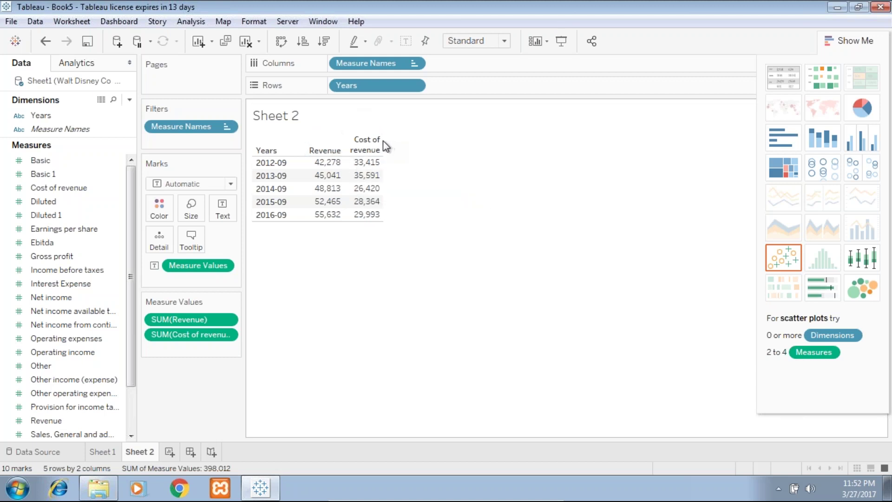
{"action": "left_click_drag", "start_coordinate": [381, 149], "coordinate": [414, 147]}
{"action": "mouse_move", "coordinate": [394, 164]}
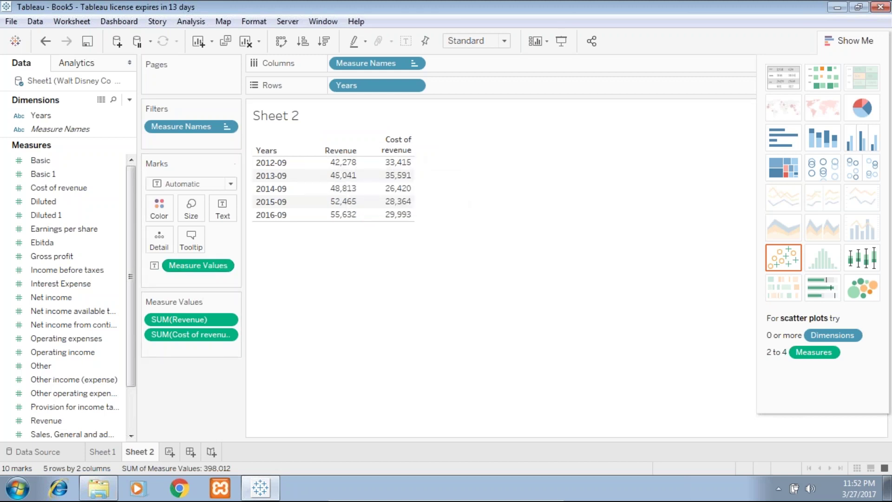
- Create a calculated field 'CoR %' with formula [Cost of revenue]/[Revenue] and apply it
{"action": "left_click", "coordinate": [122, 193]}
{"action": "left_click", "coordinate": [123, 193]}
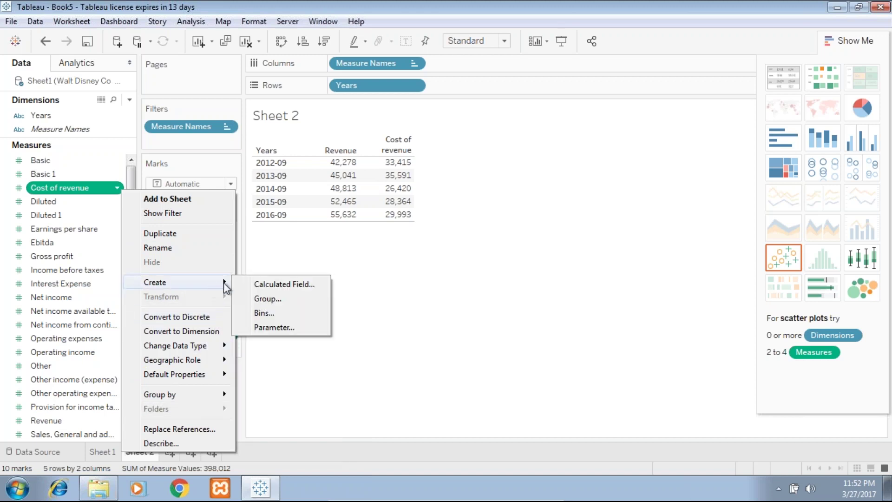
{"action": "left_click", "coordinate": [279, 291]}
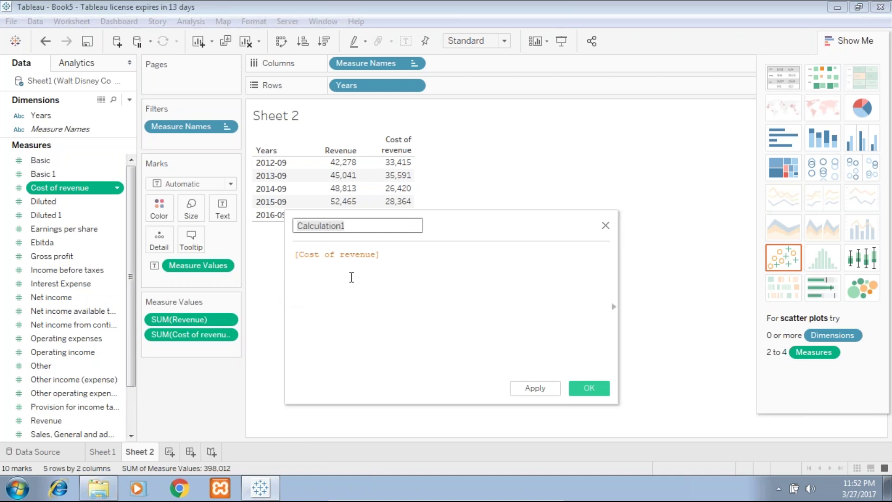
{"action": "left_click", "coordinate": [385, 264]}
{"action": "type", "text": "/"}
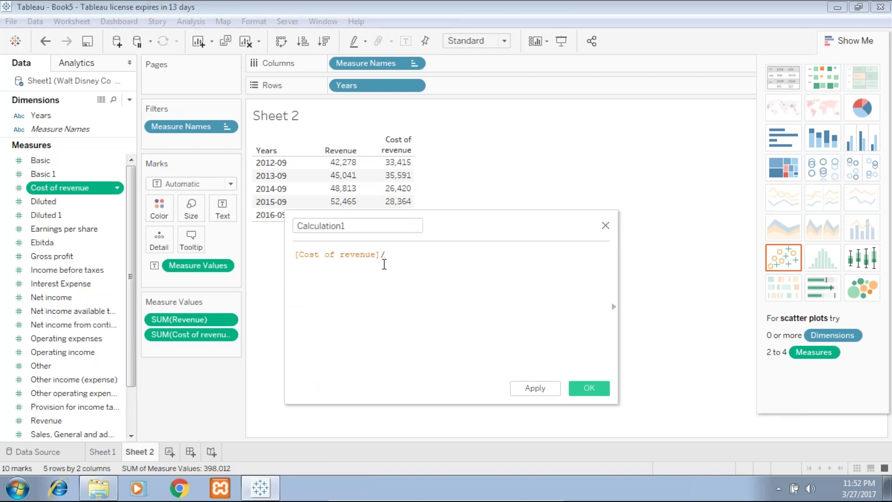
{"action": "type", "text": "Re"}
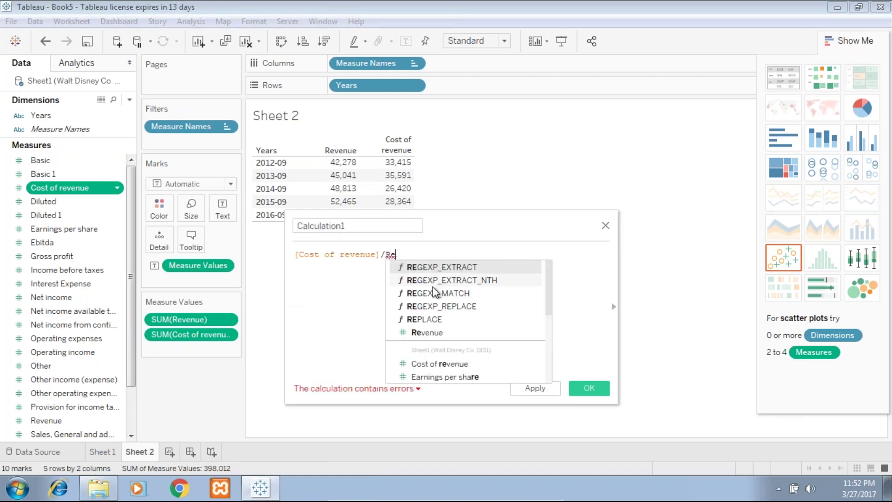
{"action": "left_click", "coordinate": [433, 331]}
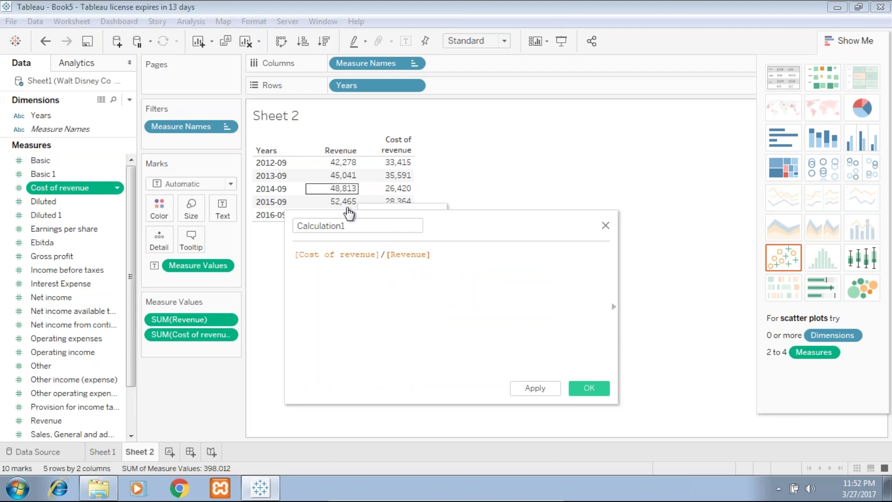
{"action": "left_click_drag", "start_coordinate": [353, 232], "coordinate": [357, 225]}
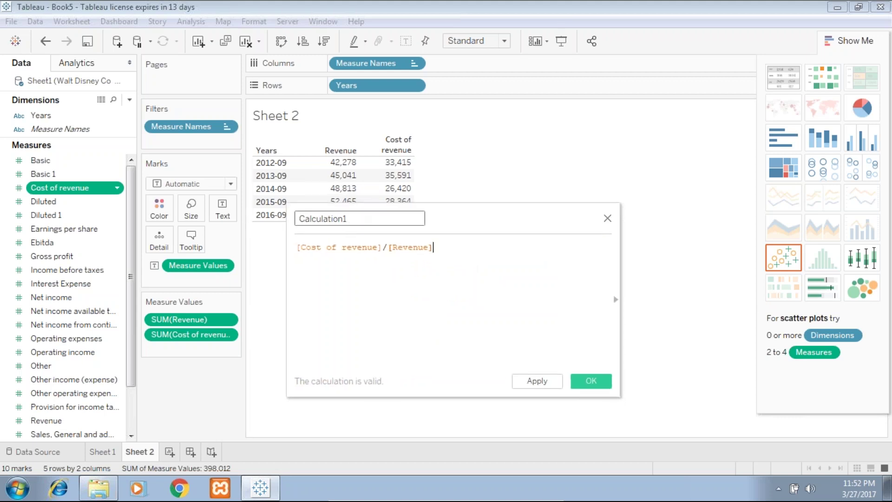
{"action": "double_click", "coordinate": [372, 214]}
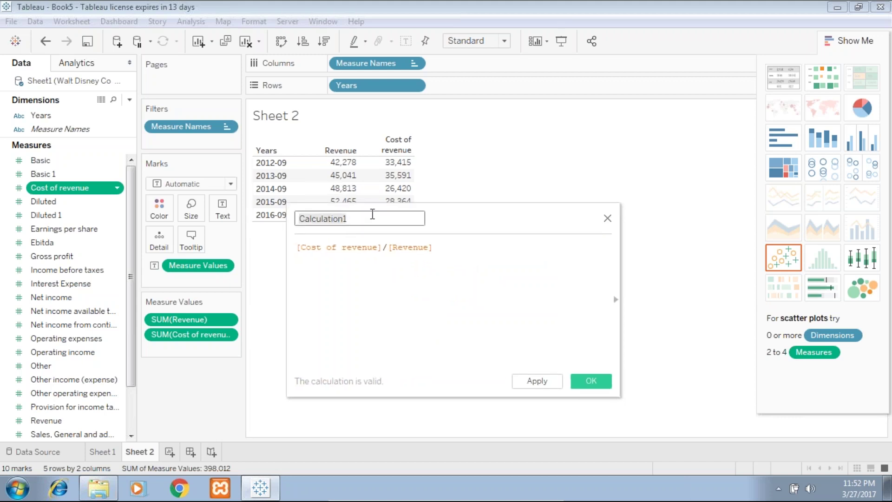
{"action": "type", "text": "CoR %"}
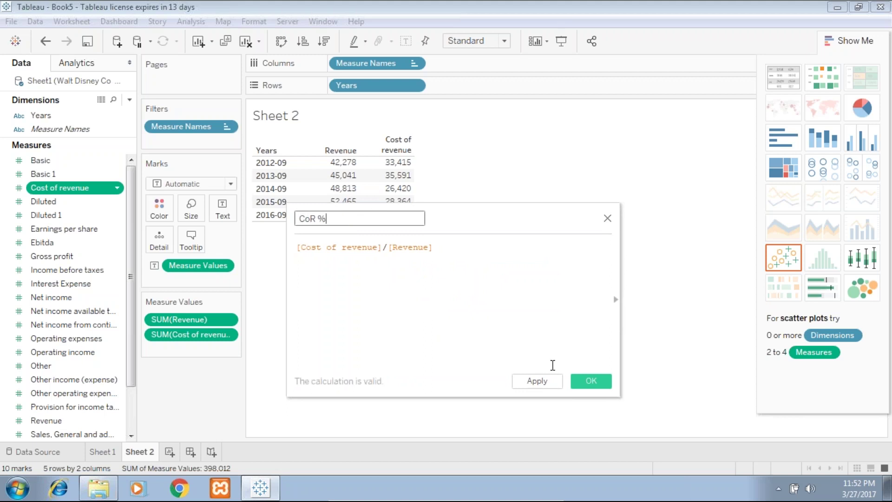
{"action": "left_click", "coordinate": [537, 382]}
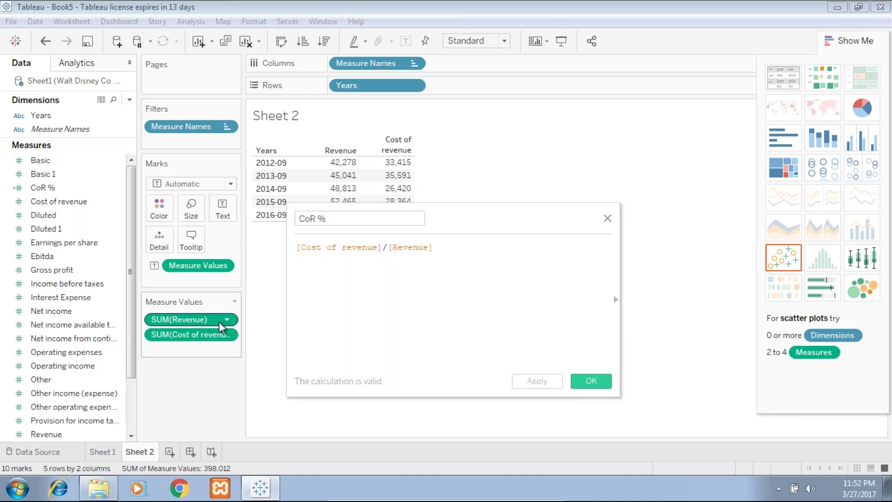
{"action": "left_click", "coordinate": [591, 381]}
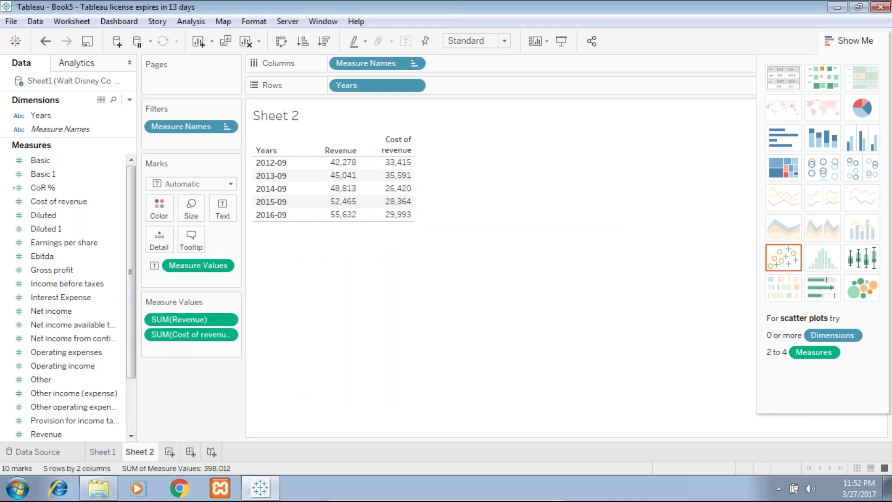
- Add CoR % to the Sheet 2 table and format its values as percentages
{"action": "left_click_drag", "start_coordinate": [132, 369], "coordinate": [131, 310]}
{"action": "left_click_drag", "start_coordinate": [53, 202], "coordinate": [395, 173]}
{"action": "left_click", "coordinate": [226, 351]}
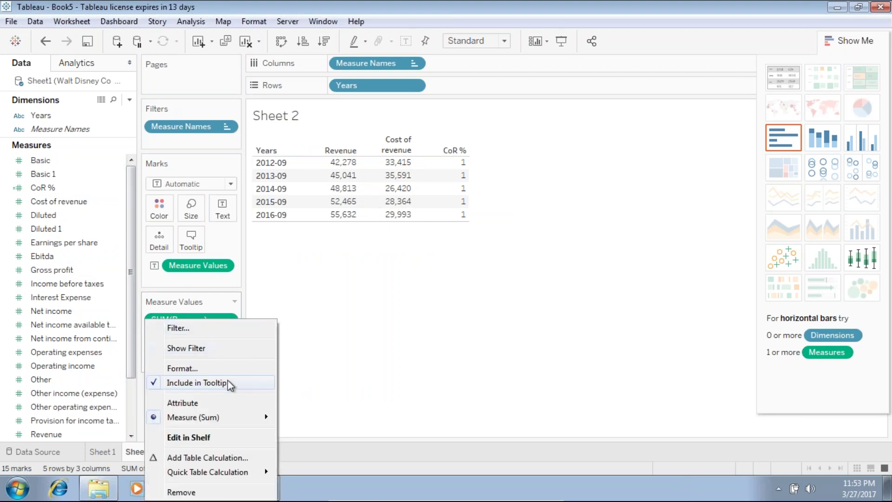
{"action": "left_click", "coordinate": [223, 375]}
{"action": "left_click", "coordinate": [97, 145]}
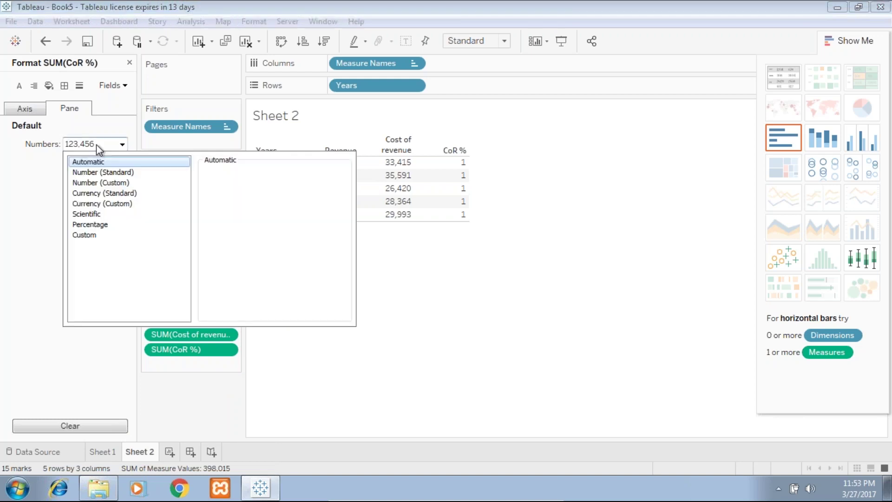
{"action": "left_click", "coordinate": [93, 225]}
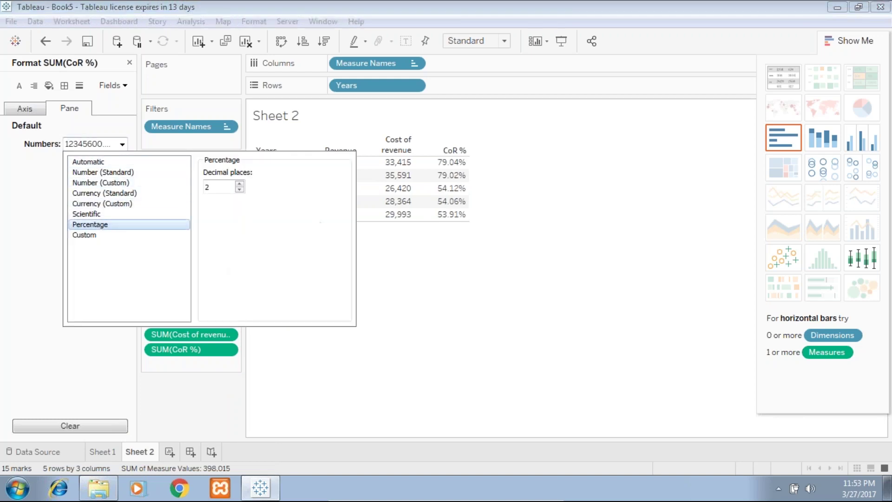
{"action": "left_click", "coordinate": [510, 243]}
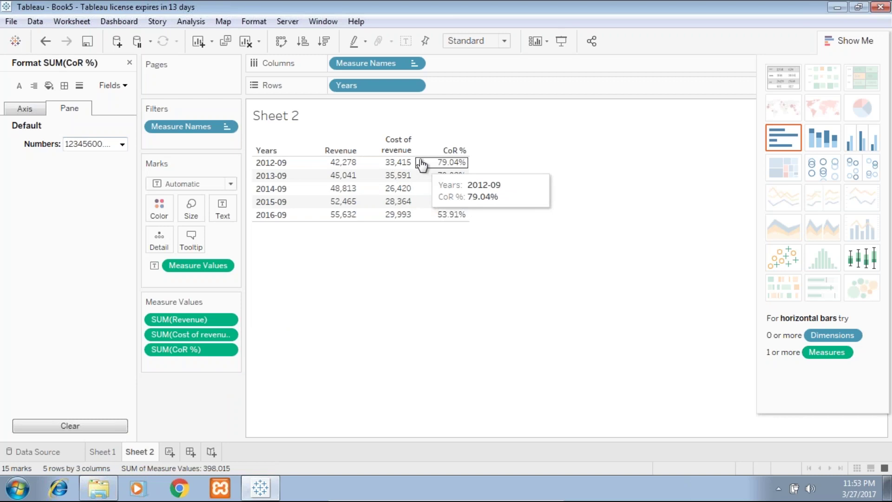
- Check the Morningstar income statement, then return to Tableau and close the CoR % format pane
{"action": "mouse_move", "coordinate": [457, 496]}
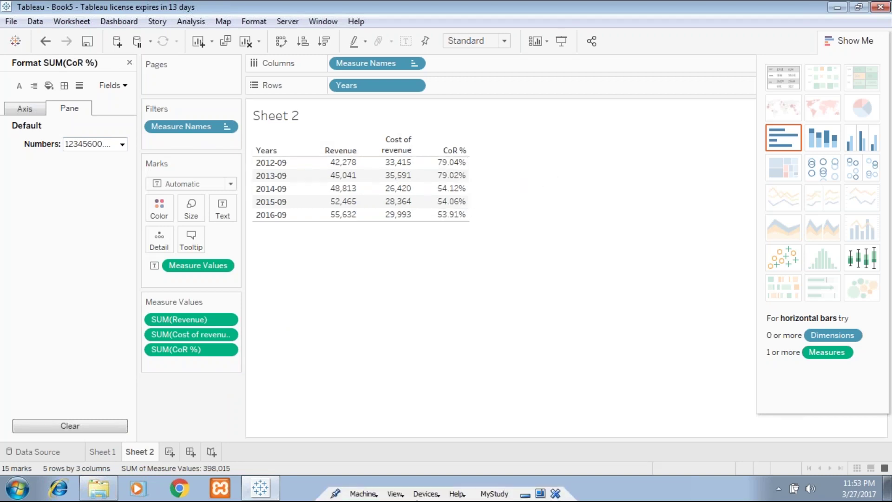
{"action": "left_click", "coordinate": [525, 494]}
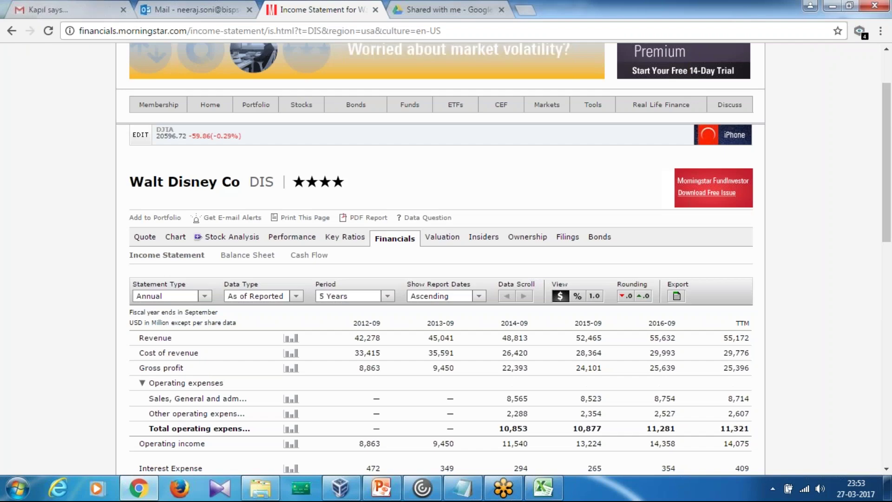
{"action": "left_click", "coordinate": [352, 491]}
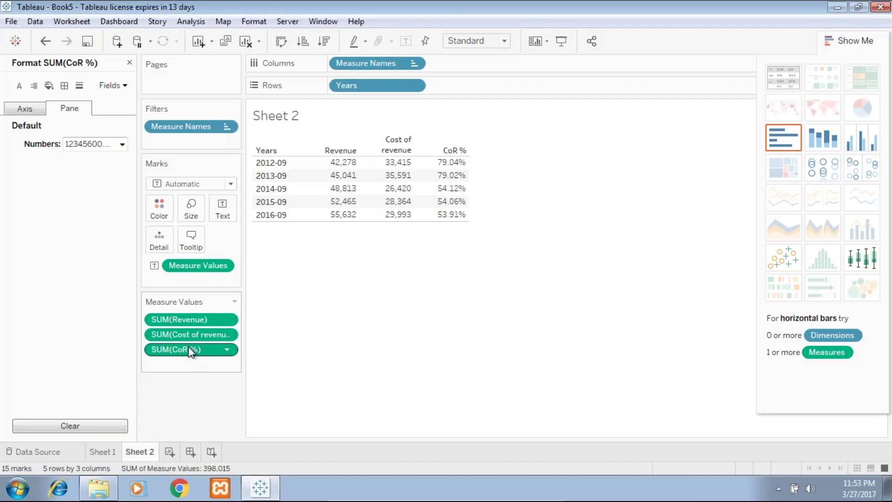
{"action": "left_click", "coordinate": [129, 63]}
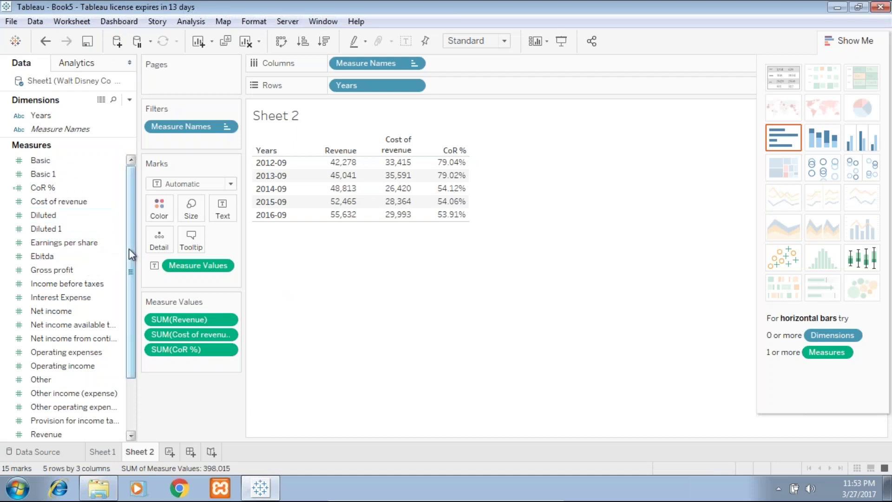
- Add Gross profit to the yearly table's Measure Values, placed before CoR %
{"action": "scroll", "coordinate": [131, 274], "scroll_direction": "down", "scroll_amount": 2}
{"action": "scroll", "coordinate": [130, 277], "scroll_direction": "up", "scroll_amount": 2}
{"action": "left_click_drag", "start_coordinate": [73, 258], "coordinate": [399, 177]}
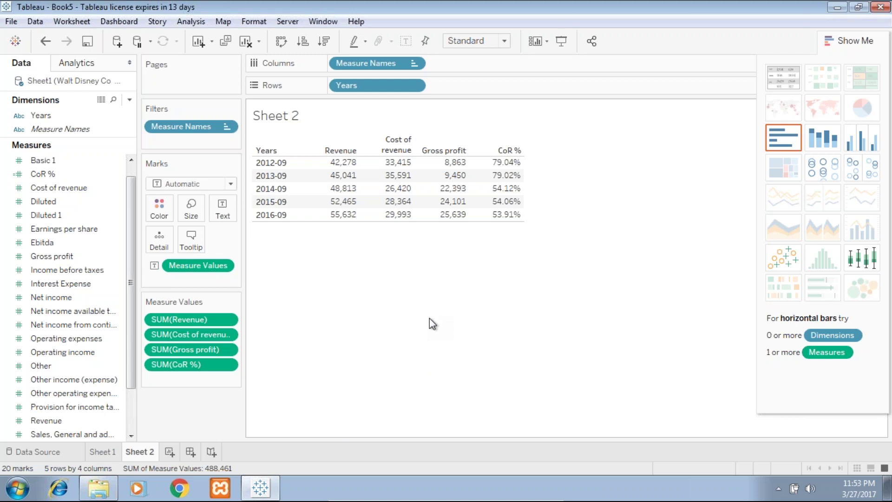
- Duplicate Sheet 2 into Sheet 3, undoing a trial move of Years to columns
{"action": "right_click", "coordinate": [149, 451]}
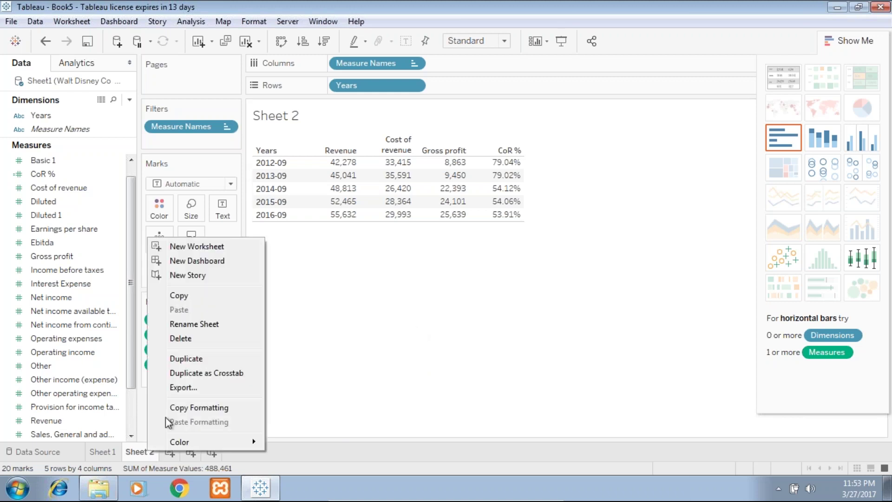
{"action": "left_click", "coordinate": [215, 359]}
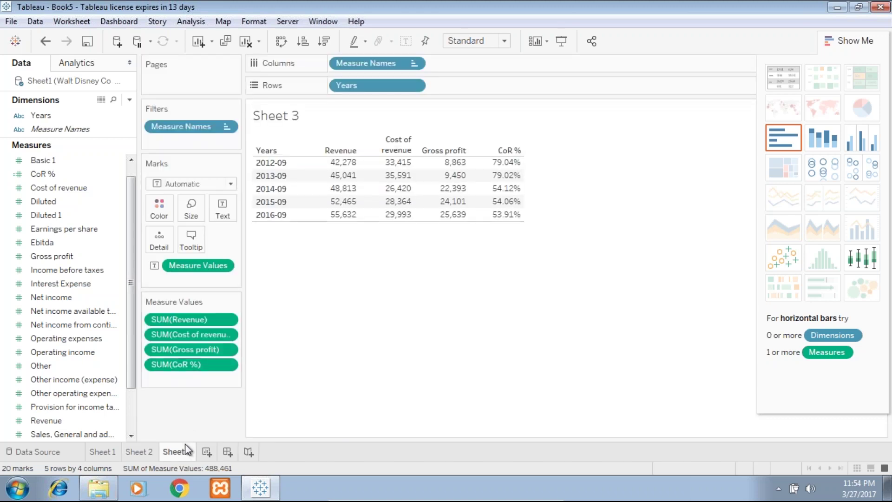
{"action": "left_click", "coordinate": [392, 88]}
{"action": "mouse_move", "coordinate": [391, 89]}
{"action": "left_mouse_down"}
{"action": "mouse_move", "coordinate": [404, 60]}
{"action": "mouse_move", "coordinate": [400, 85]}
{"action": "left_mouse_up"}
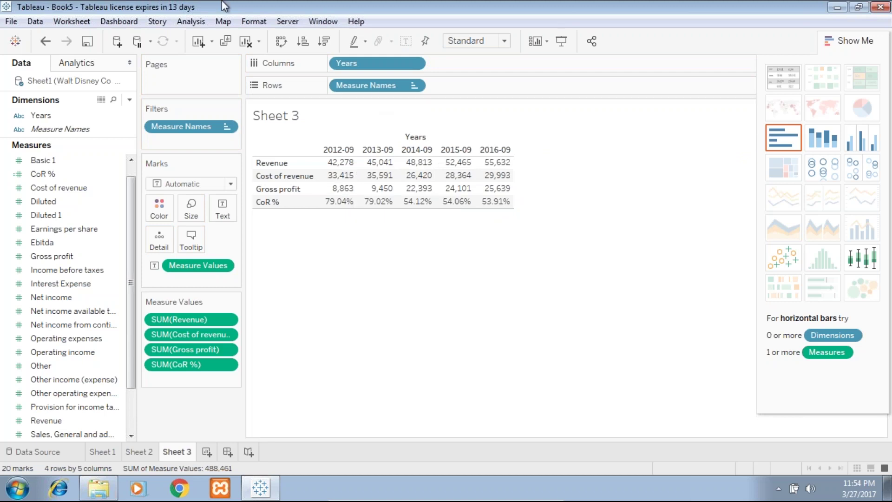
{"action": "left_click", "coordinate": [46, 41]}
{"action": "left_click", "coordinate": [46, 42]}
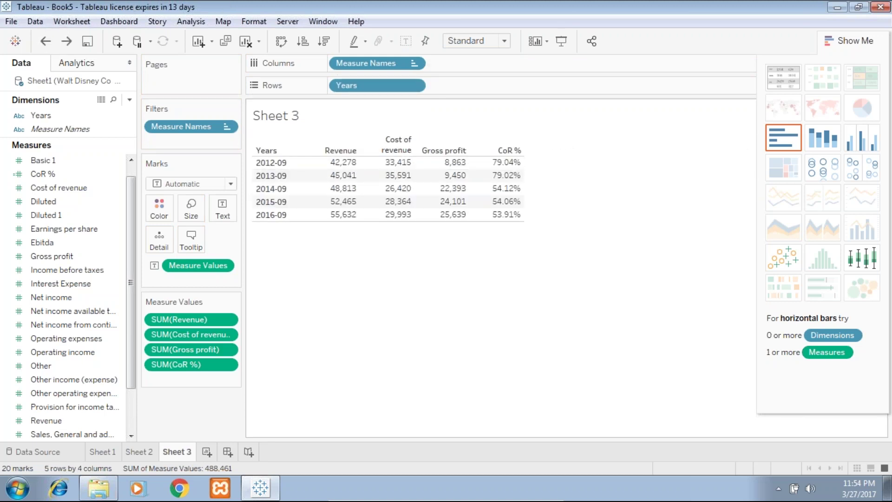
- Show column grand totals via Analysis > Totals on Sheet 3
{"action": "left_click", "coordinate": [189, 22]}
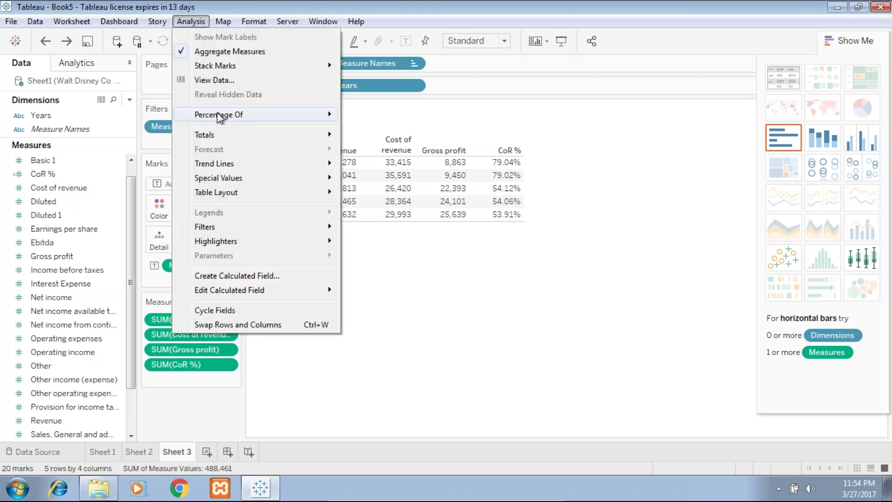
{"action": "mouse_move", "coordinate": [219, 116]}
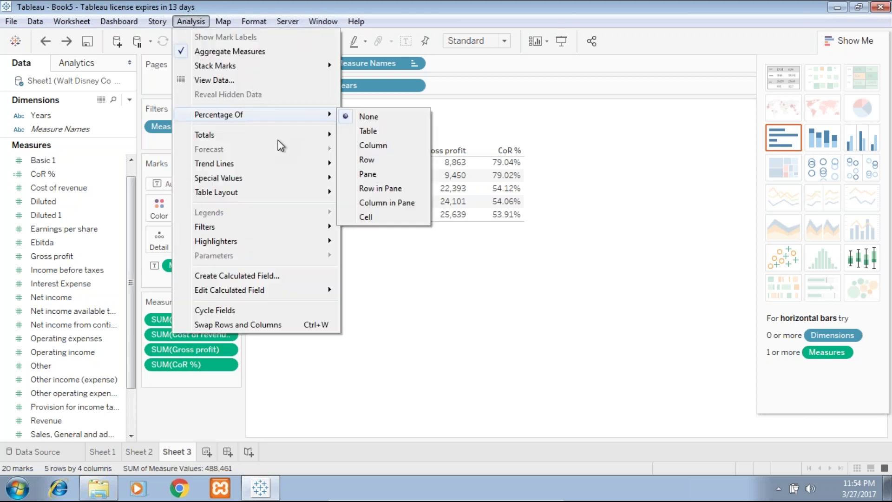
{"action": "mouse_move", "coordinate": [272, 134]}
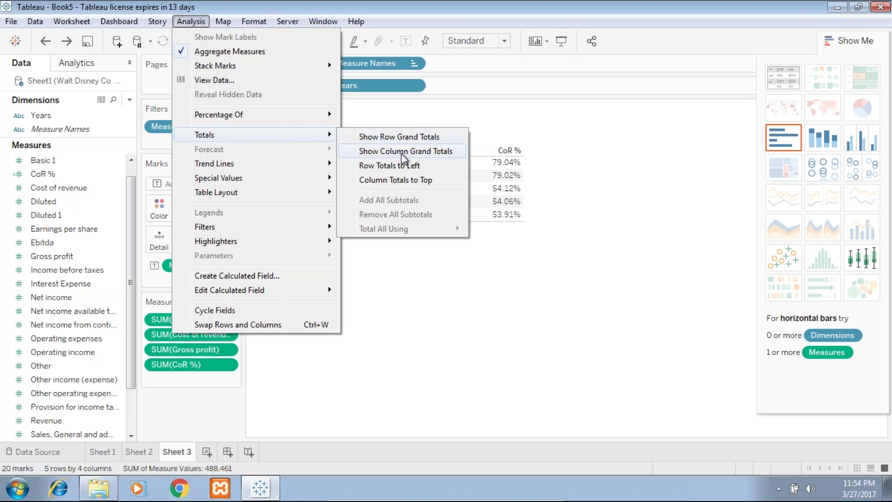
{"action": "left_click", "coordinate": [403, 136]}
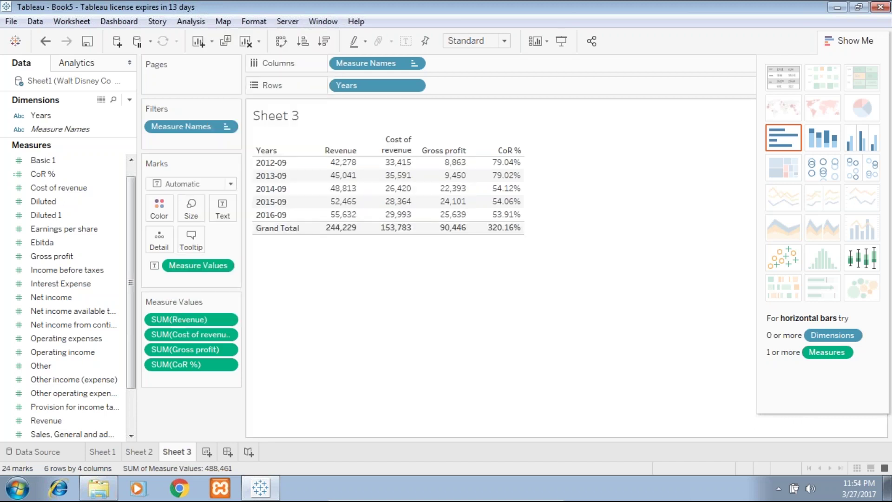
- Hide the CoR % grand total by setting its aggregation to Hide
{"action": "mouse_move", "coordinate": [501, 236]}
{"action": "left_click", "coordinate": [500, 232]}
{"action": "right_click", "coordinate": [499, 231]}
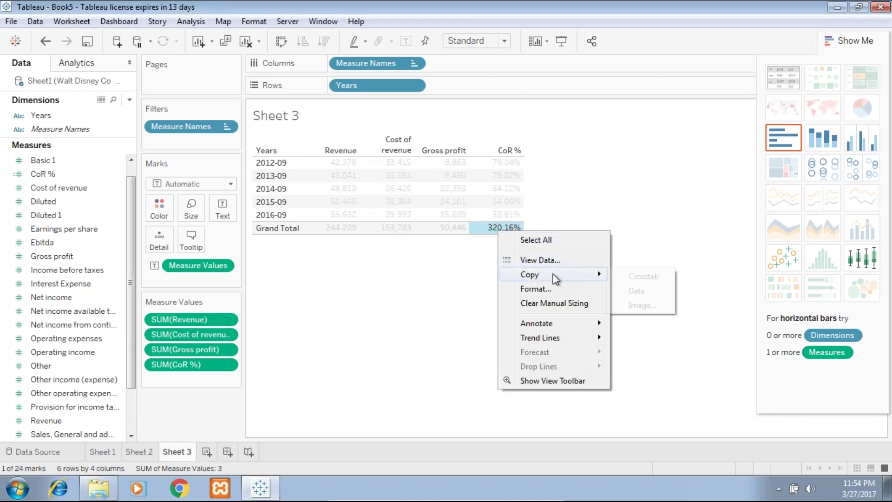
{"action": "left_click", "coordinate": [579, 214]}
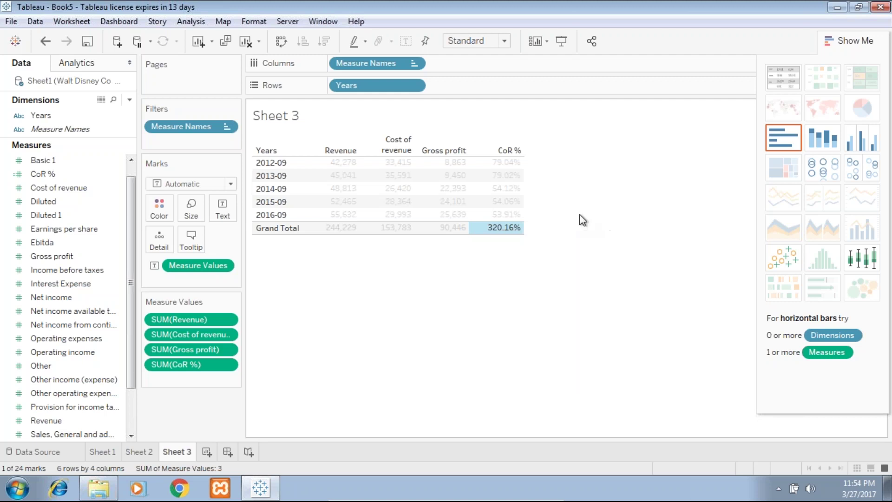
{"action": "left_click", "coordinate": [511, 232]}
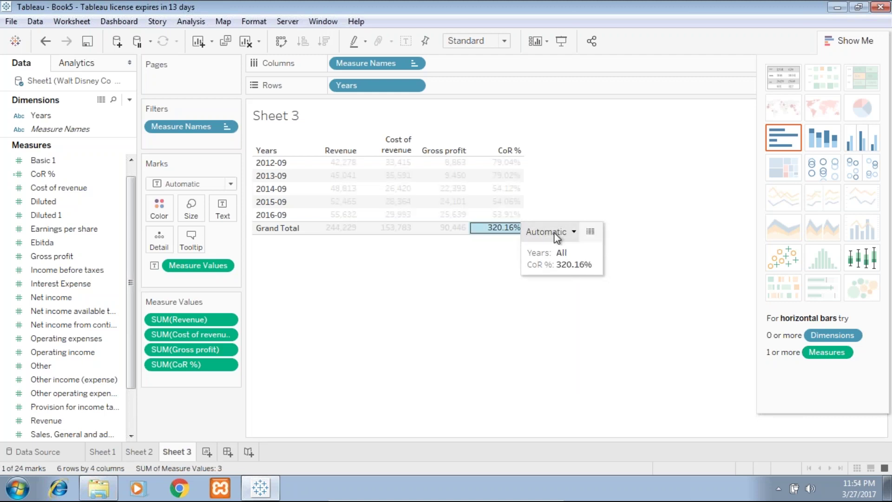
{"action": "left_click", "coordinate": [574, 232]}
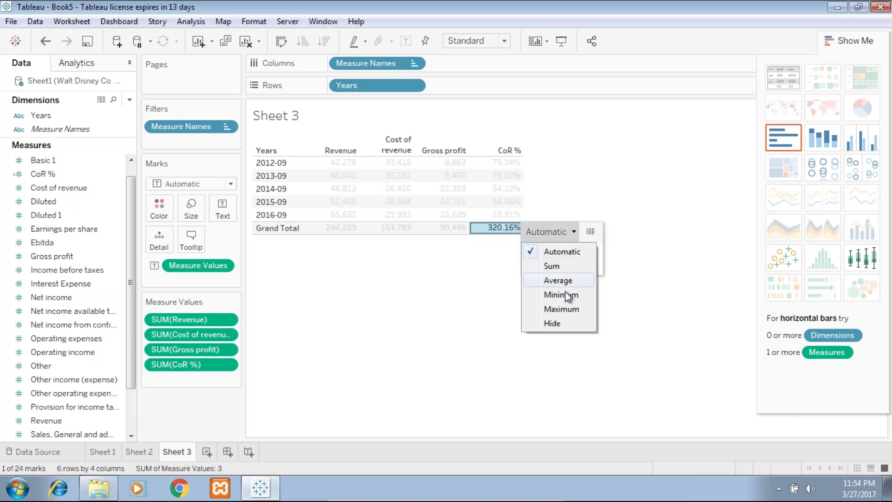
{"action": "left_click", "coordinate": [563, 322]}
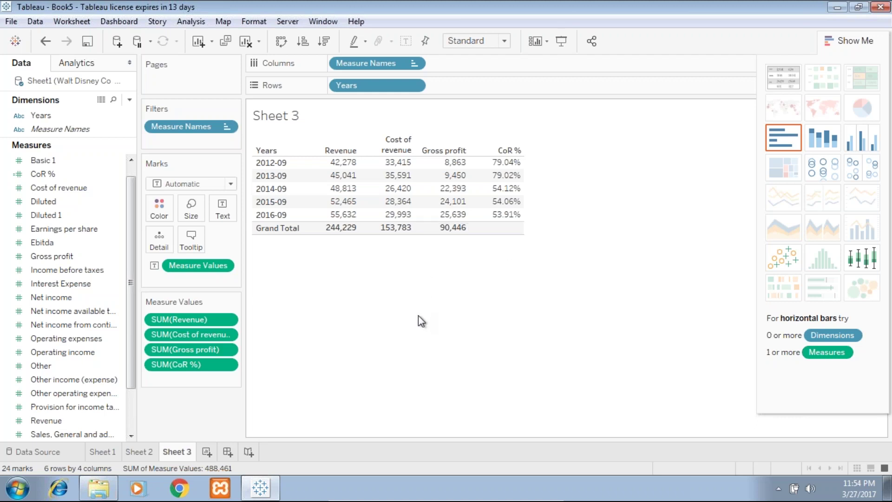
- Turn SUM(Revenue) into a Percent of Total table calculation computed along Years
{"action": "left_click", "coordinate": [228, 320]}
{"action": "left_click", "coordinate": [225, 444]}
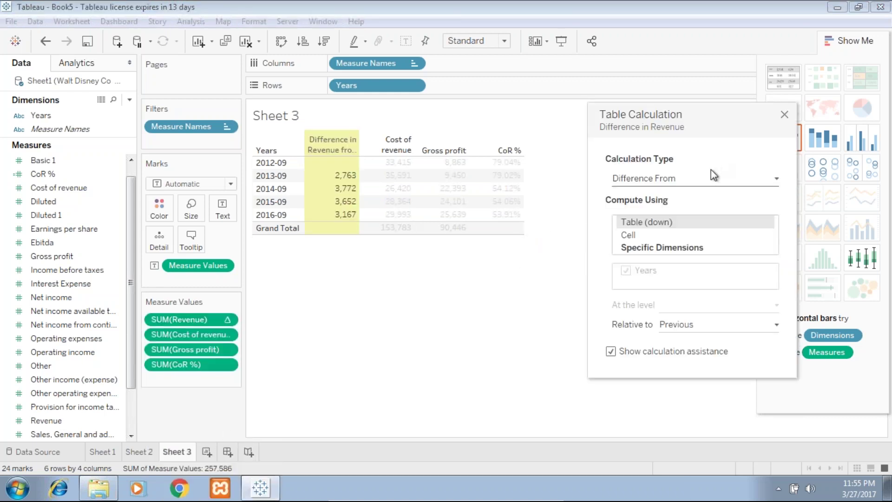
{"action": "left_click", "coordinate": [707, 180]}
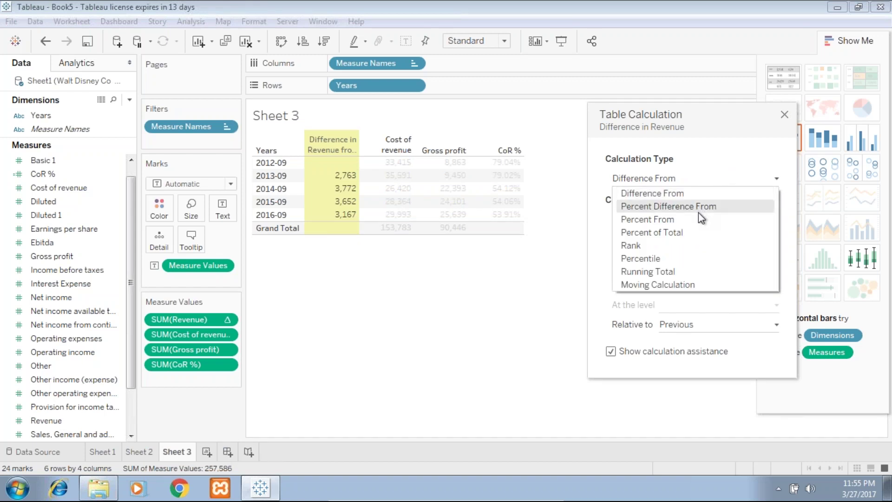
{"action": "left_click", "coordinate": [690, 237]}
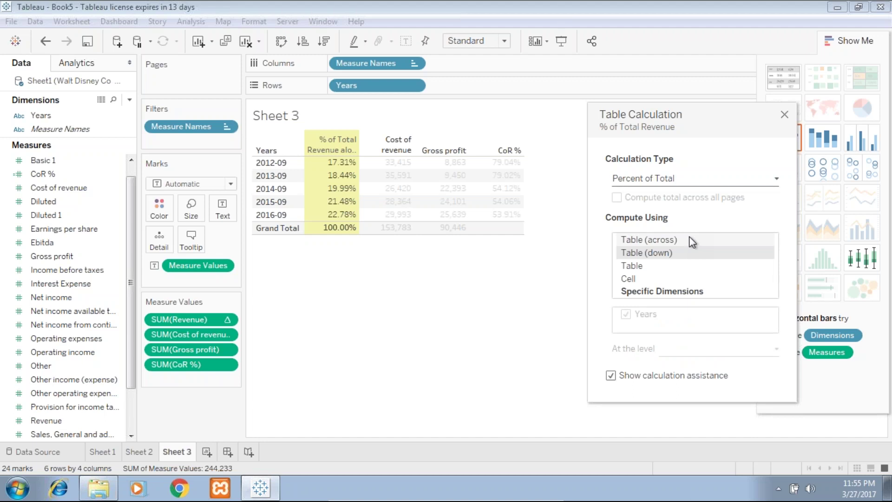
{"action": "left_click", "coordinate": [681, 292]}
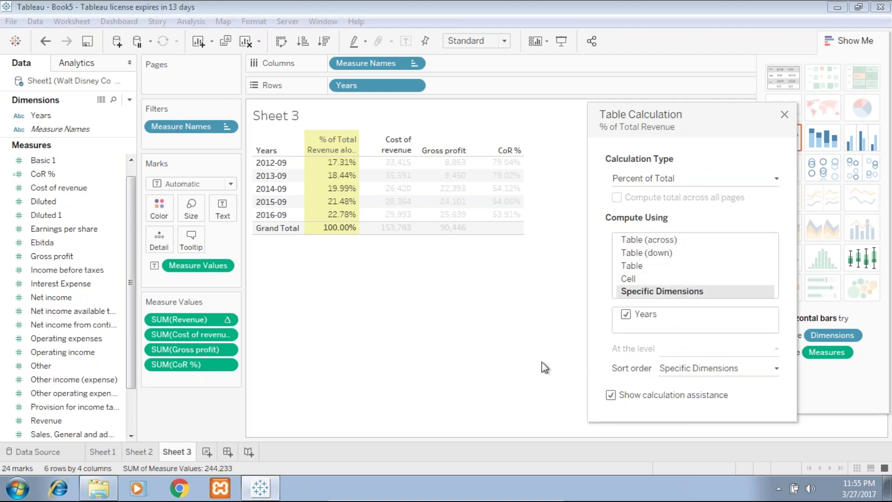
{"action": "left_click", "coordinate": [517, 325]}
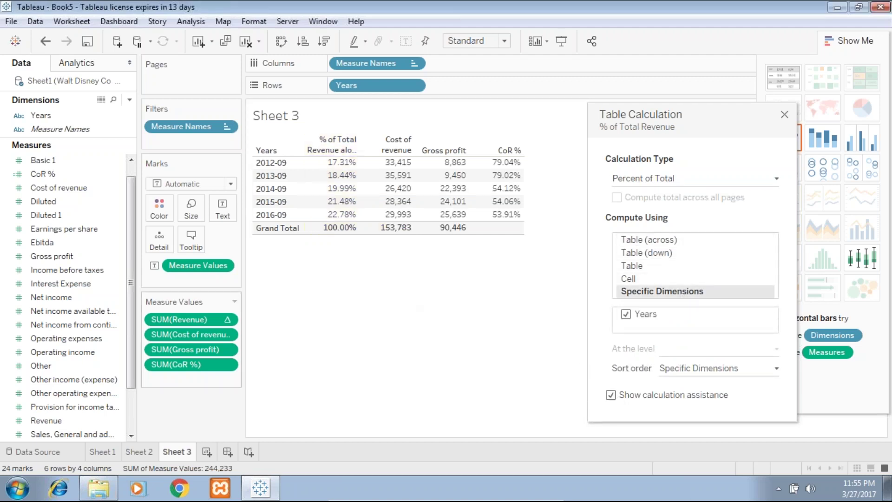
- Add a plain Revenue column to Measure Values beside its percent share
{"action": "left_click", "coordinate": [99, 256]}
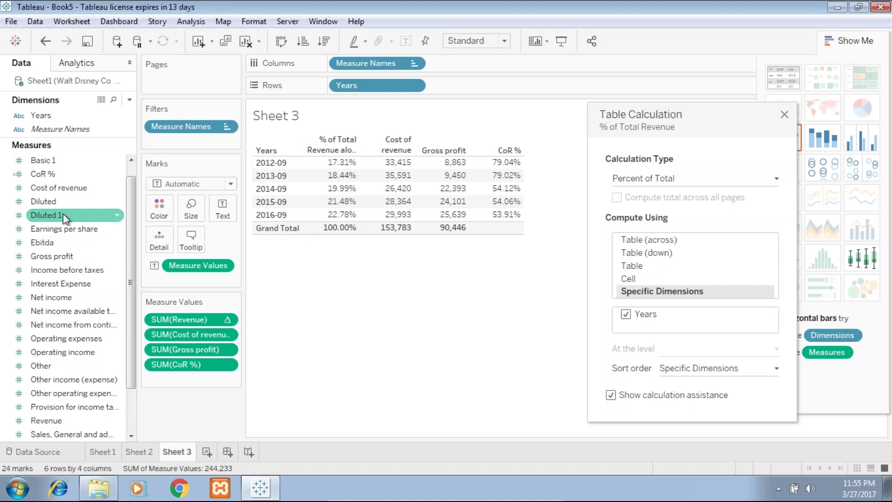
{"action": "left_click", "coordinate": [72, 420]}
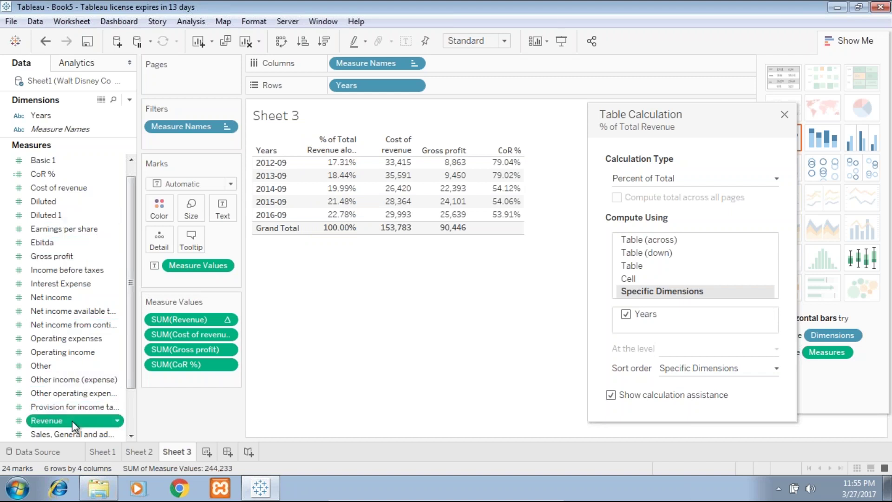
{"action": "mouse_move", "coordinate": [71, 420]}
{"action": "left_mouse_down"}
{"action": "mouse_move", "coordinate": [151, 372]}
{"action": "mouse_move", "coordinate": [184, 332]}
{"action": "left_mouse_up"}
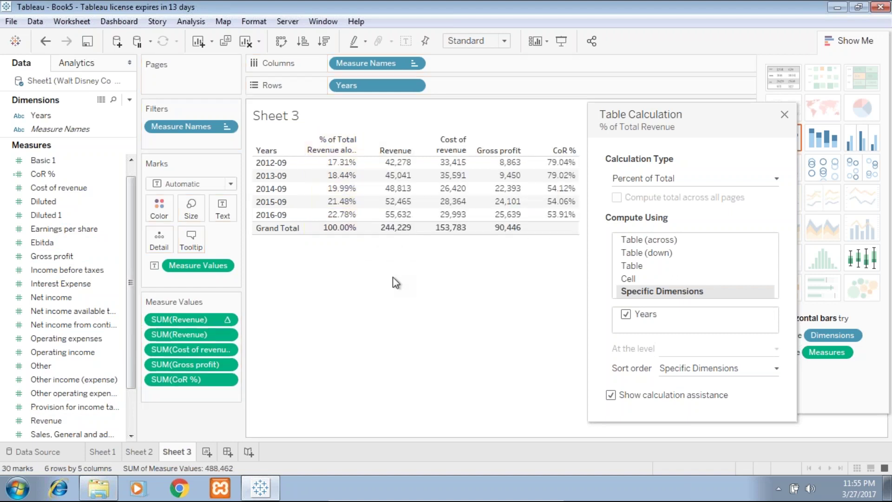
{"action": "mouse_move", "coordinate": [396, 186]}
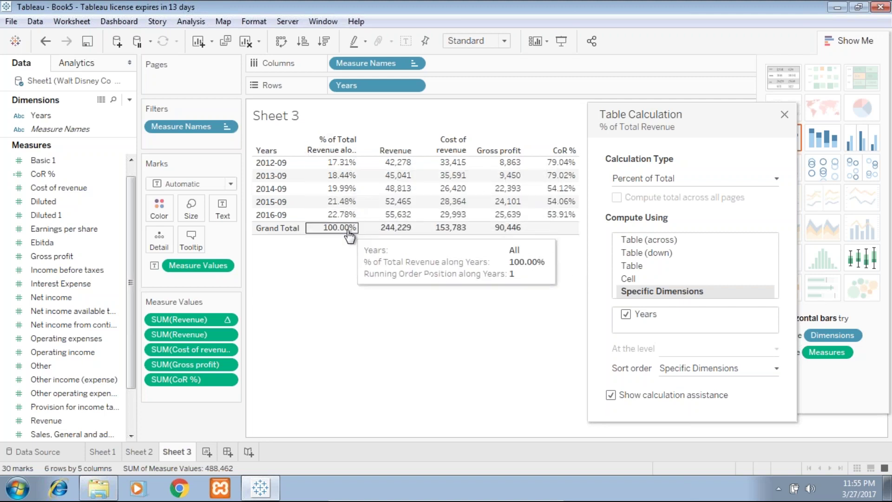
{"action": "mouse_move", "coordinate": [340, 217]}
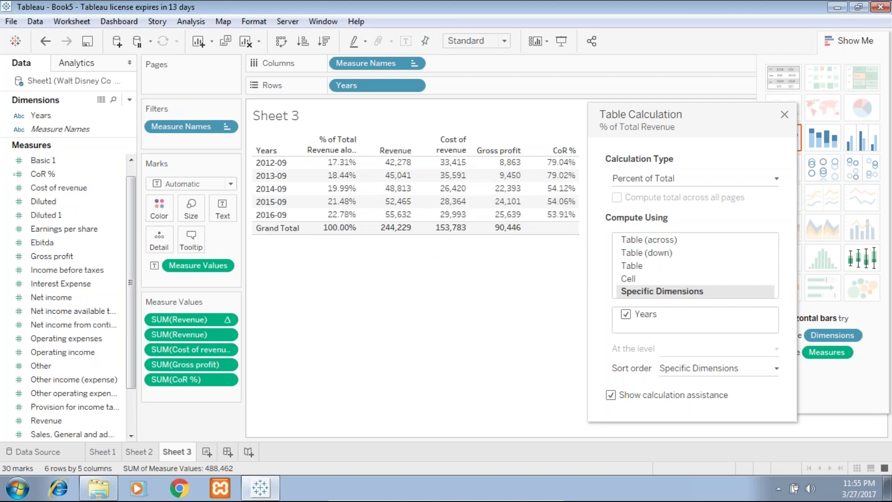
- Make SUM(Cost of revenue) a Percent of Total table calculation computed along Years
{"action": "left_click", "coordinate": [228, 352]}
{"action": "left_click", "coordinate": [228, 352]}
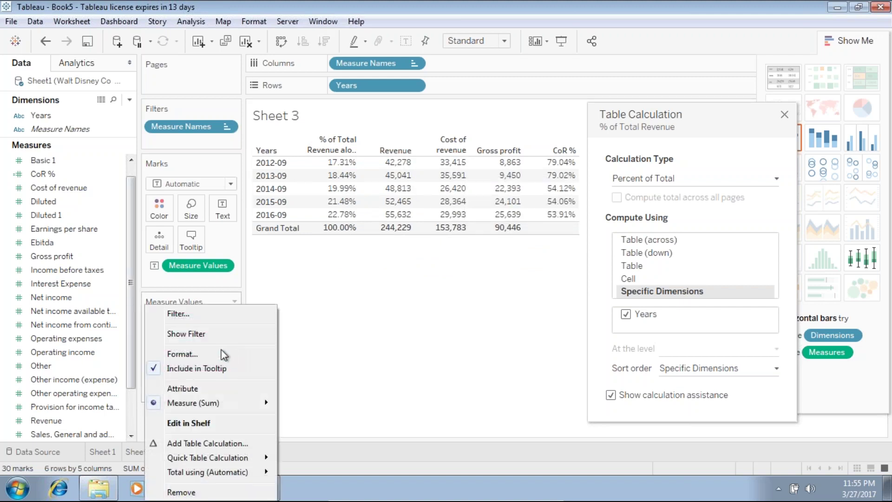
{"action": "left_click", "coordinate": [211, 443]}
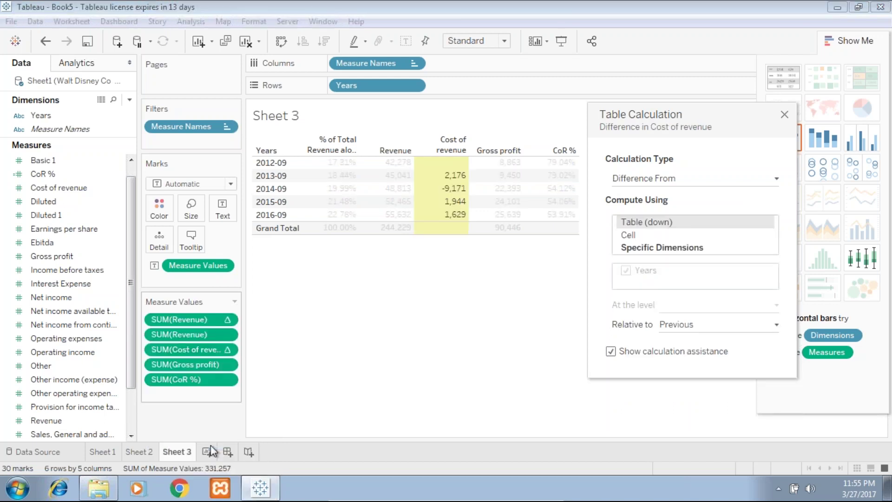
{"action": "left_click", "coordinate": [679, 181]}
{"action": "left_click", "coordinate": [678, 181]}
{"action": "left_click", "coordinate": [679, 179]}
{"action": "left_click", "coordinate": [670, 233]}
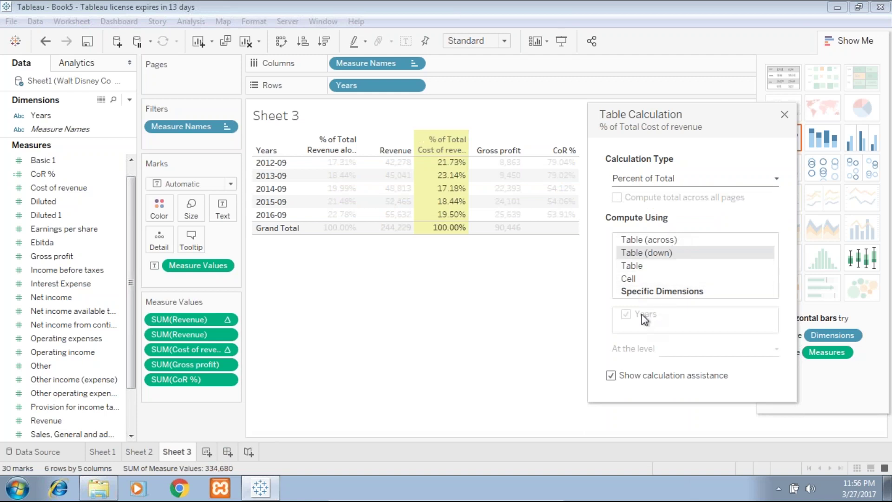
{"action": "left_click", "coordinate": [653, 292]}
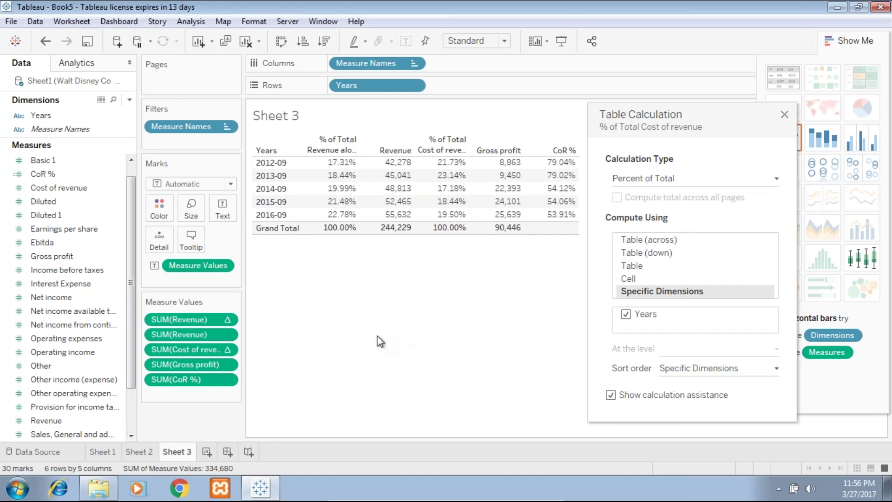
{"action": "left_click", "coordinate": [41, 366]}
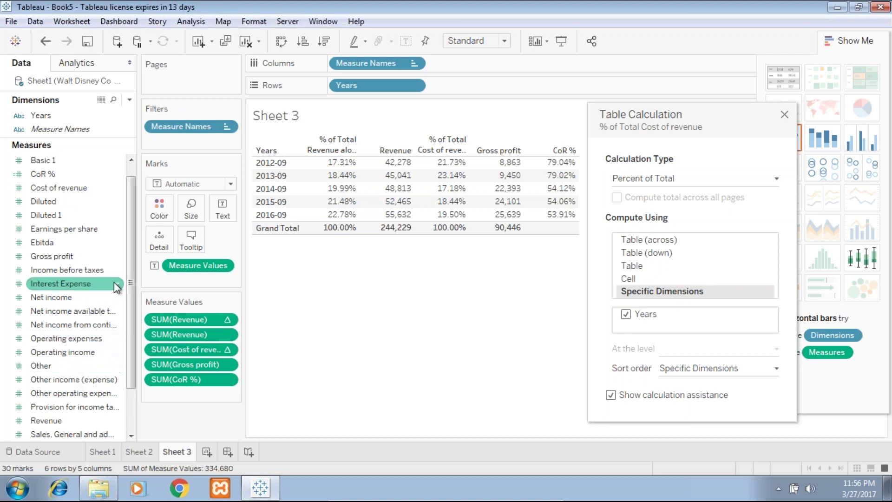
- Add Cost of revenue to Measure Values right after its % of Total pill, and close the Table Calculation dialog
{"action": "left_click", "coordinate": [96, 215]}
{"action": "left_click", "coordinate": [94, 189]}
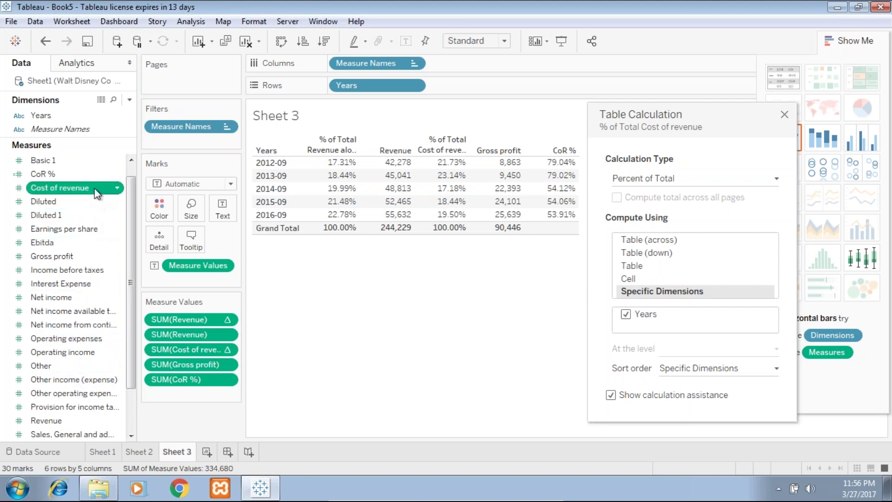
{"action": "left_click_drag", "start_coordinate": [94, 189], "coordinate": [479, 171]}
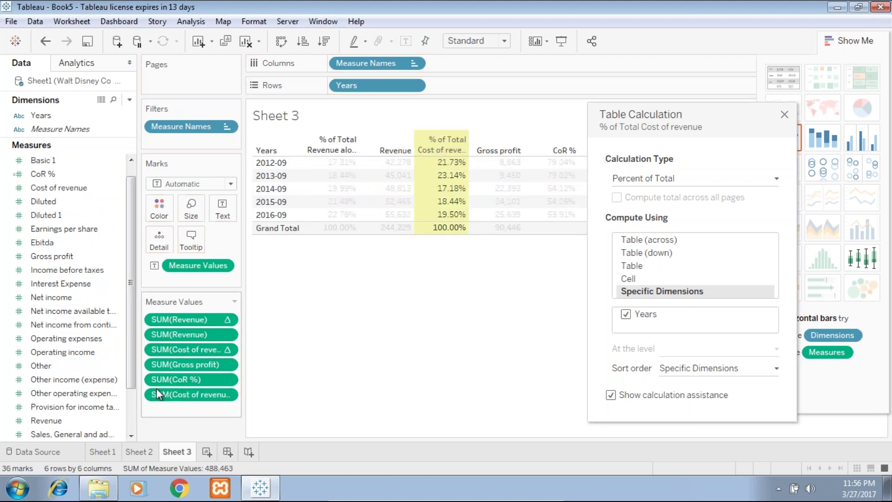
{"action": "left_click_drag", "start_coordinate": [156, 389], "coordinate": [176, 359]}
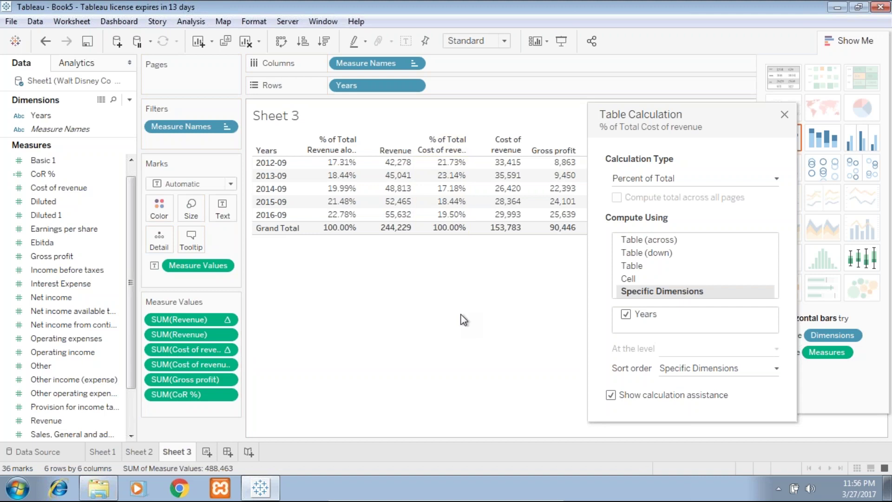
{"action": "left_click", "coordinate": [785, 115]}
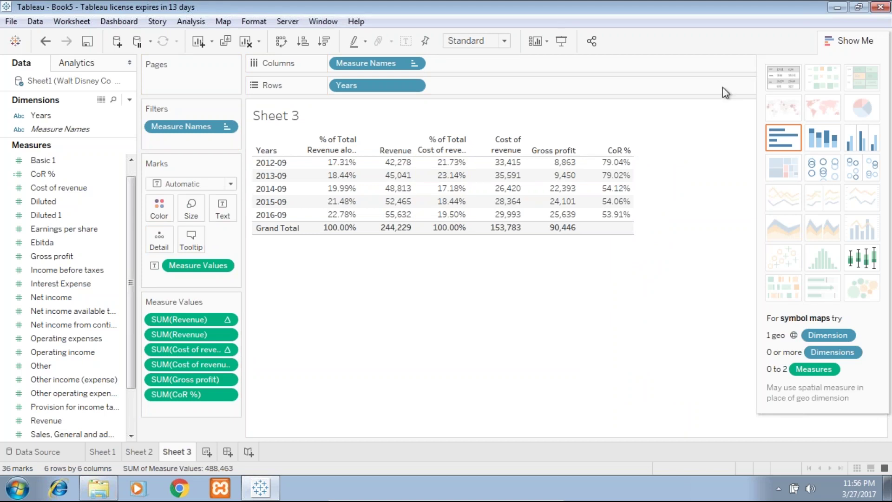
{"action": "mouse_move", "coordinate": [350, 206]}
{"action": "mouse_move", "coordinate": [332, 165]}
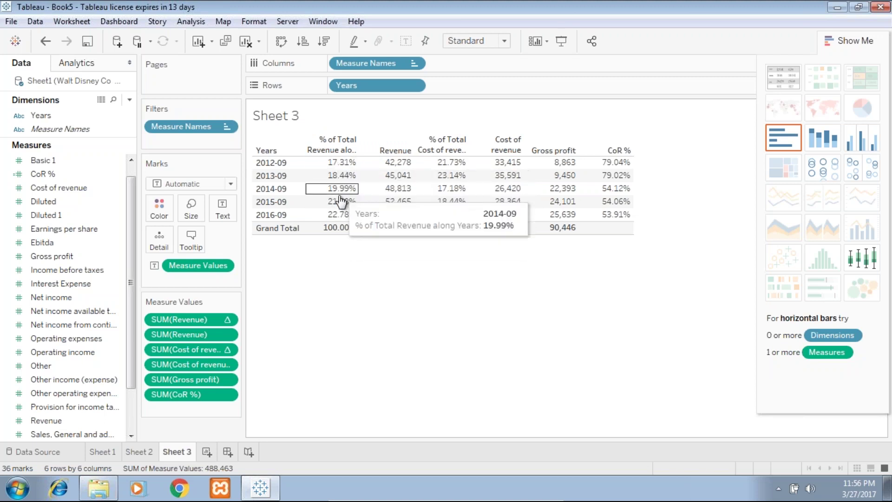
{"action": "mouse_move", "coordinate": [339, 228]}
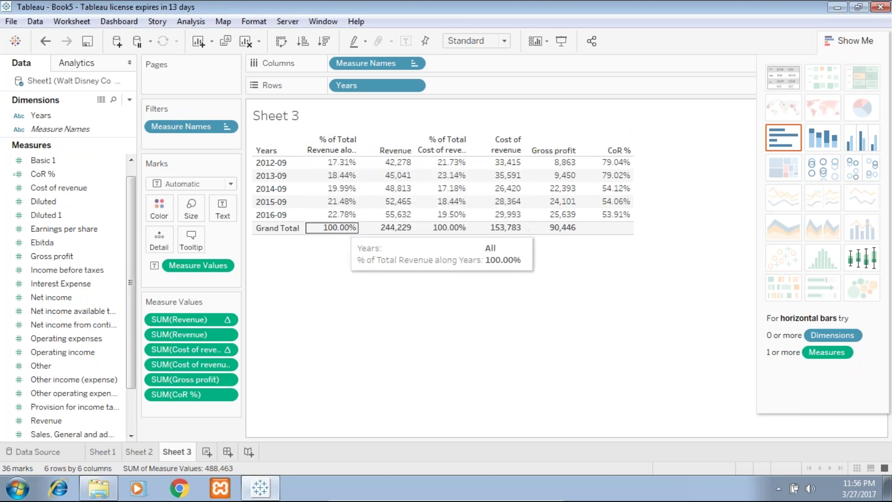
- Duplicate Sheet 3 as Sheet 4 and switch it to side-by-side bars
{"action": "right_click", "coordinate": [185, 453]}
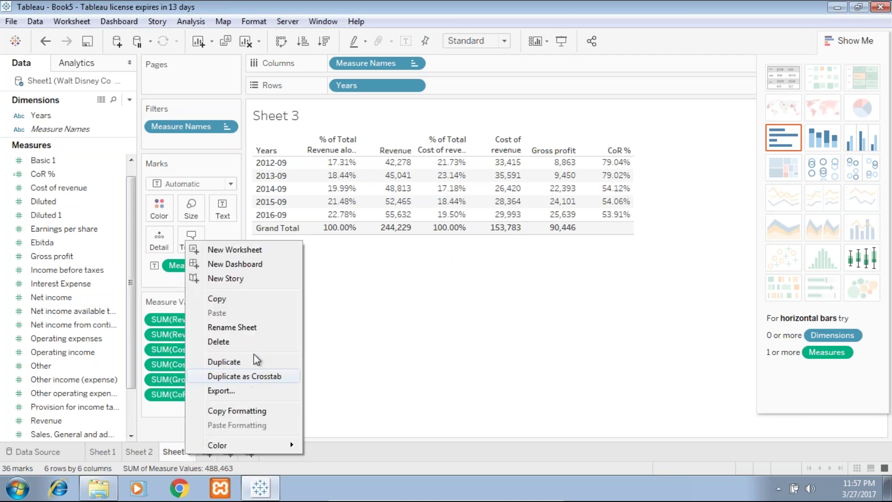
{"action": "left_click", "coordinate": [250, 365]}
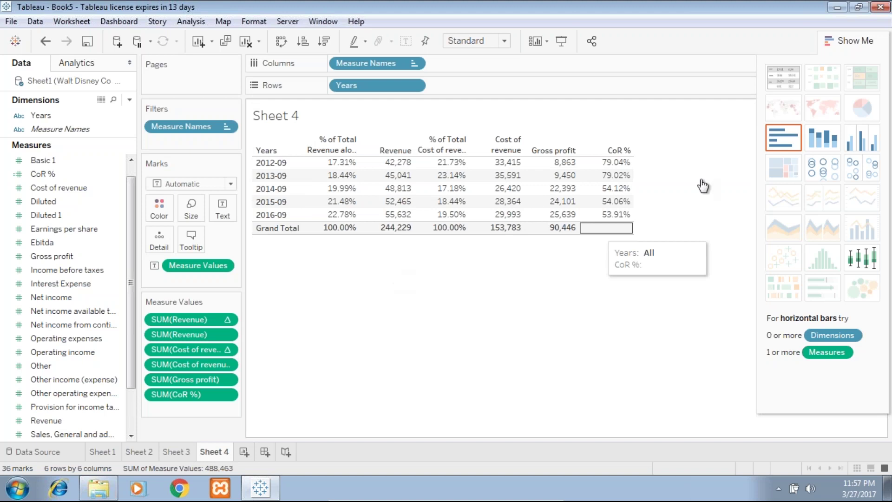
{"action": "left_click", "coordinate": [864, 142]}
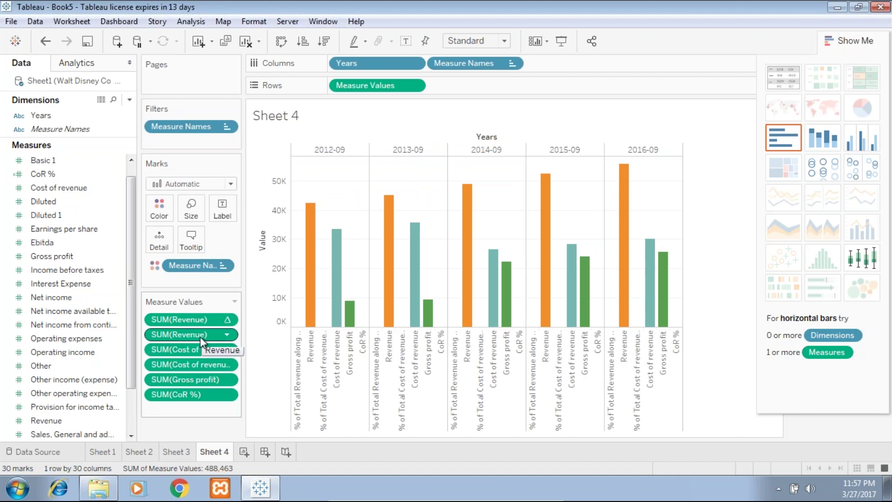
- Remove Revenue, Cost of revenue, Gross profit and CoR %, then put the two percent shares on dual axes
{"action": "left_click_drag", "start_coordinate": [200, 336], "coordinate": [182, 425]}
{"action": "left_click_drag", "start_coordinate": [194, 349], "coordinate": [194, 423]}
{"action": "left_click_drag", "start_coordinate": [202, 351], "coordinate": [201, 409]}
{"action": "left_click_drag", "start_coordinate": [191, 350], "coordinate": [190, 406]}
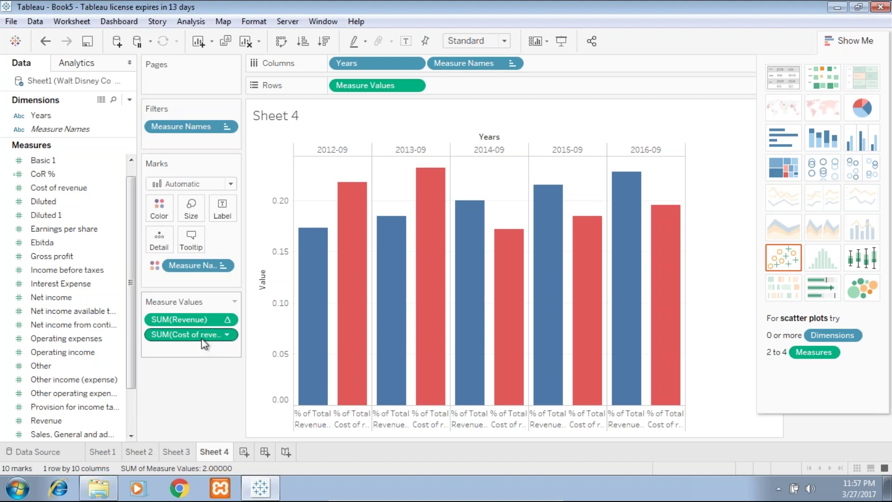
{"action": "left_click_drag", "start_coordinate": [203, 335], "coordinate": [680, 251]}
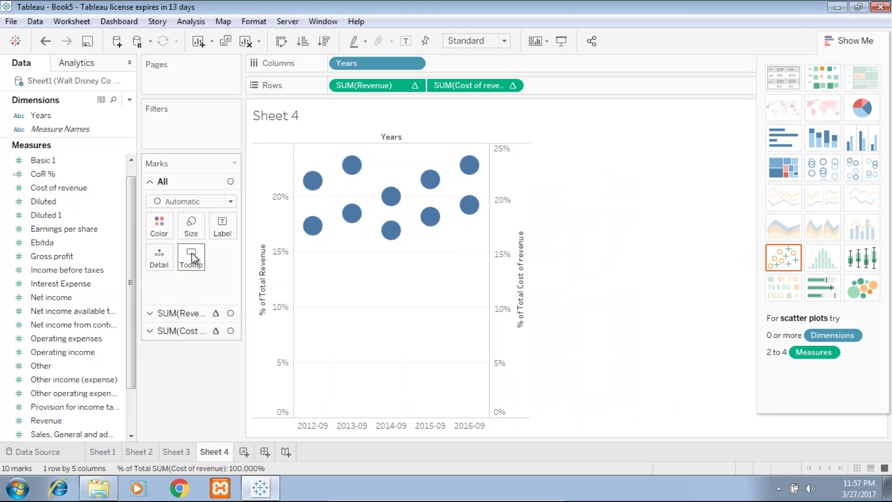
- Set the revenue-share marks to Bar and the cost-of-revenue-share marks to Circle
{"action": "left_click", "coordinate": [198, 317]}
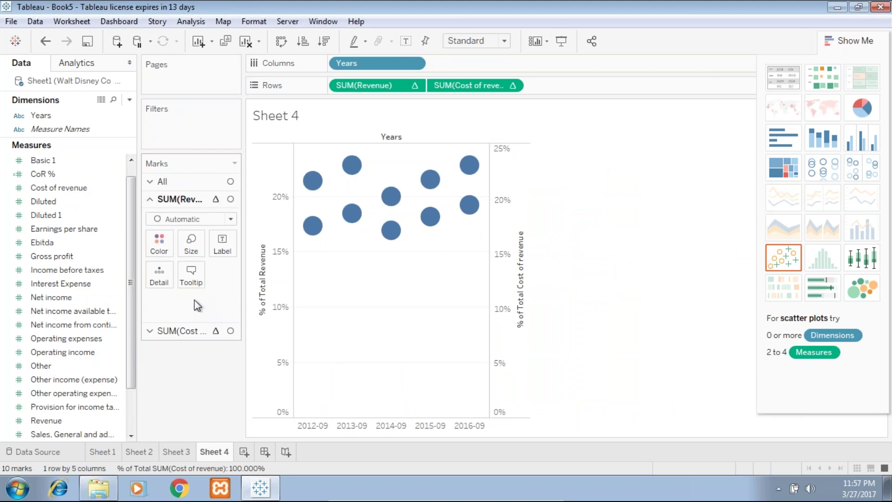
{"action": "left_click", "coordinate": [191, 219]}
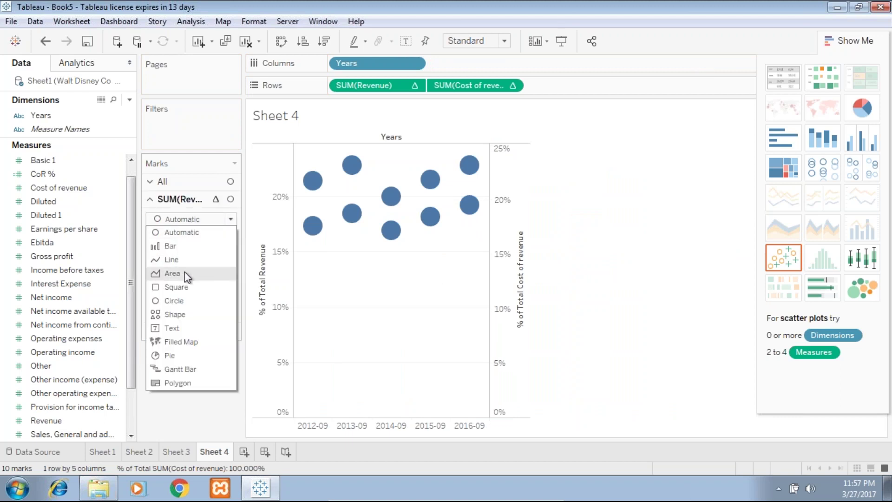
{"action": "left_click", "coordinate": [180, 251]}
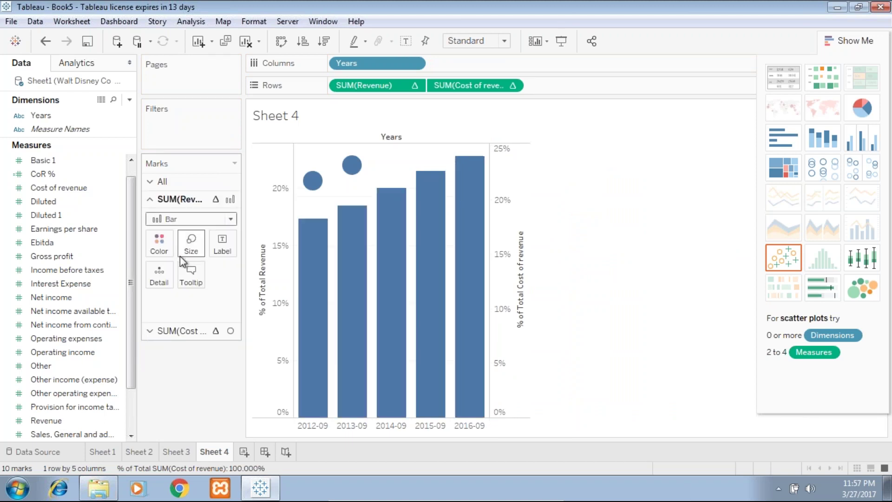
{"action": "left_click", "coordinate": [187, 330]}
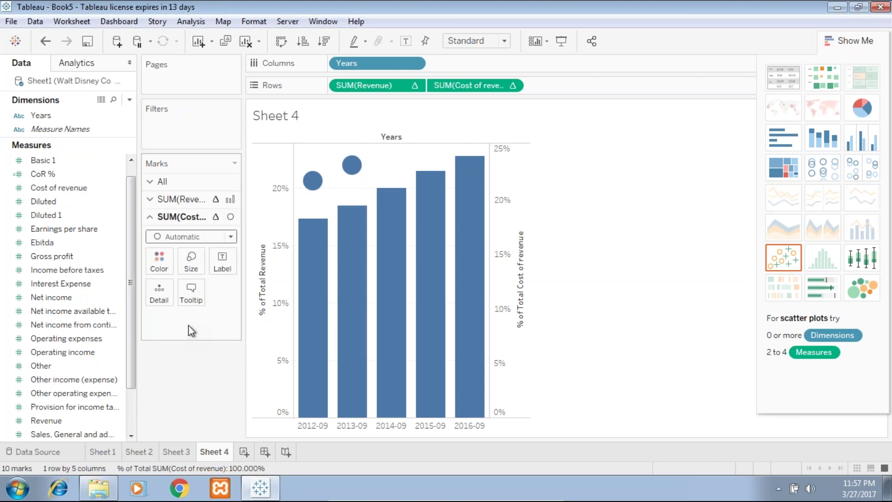
{"action": "left_click", "coordinate": [194, 237]}
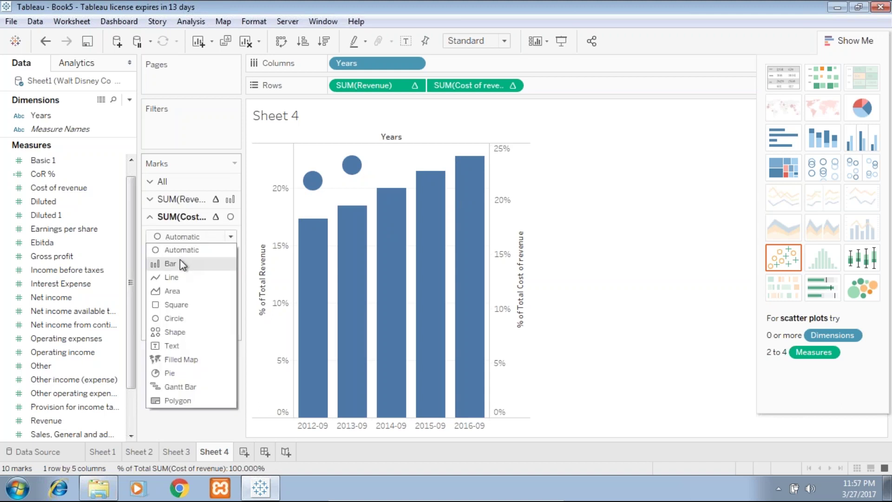
{"action": "left_click", "coordinate": [177, 318]}
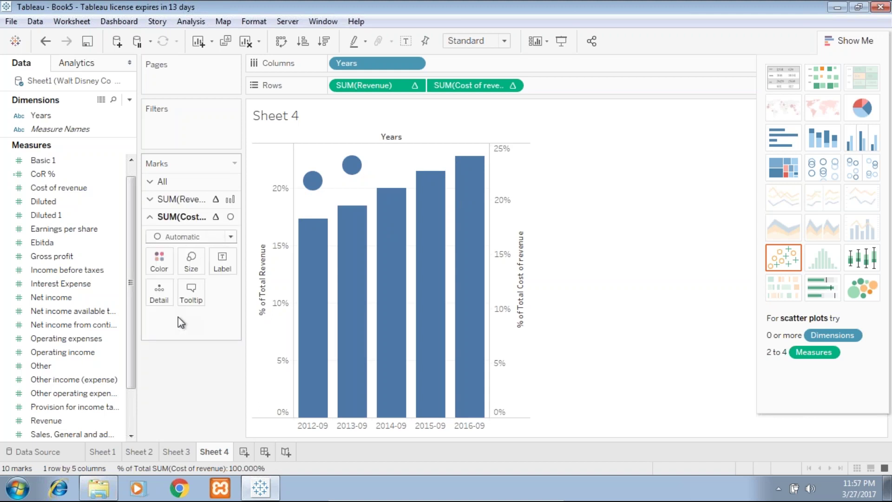
- Colour the cost-of-revenue share circles red
{"action": "left_click", "coordinate": [158, 261]}
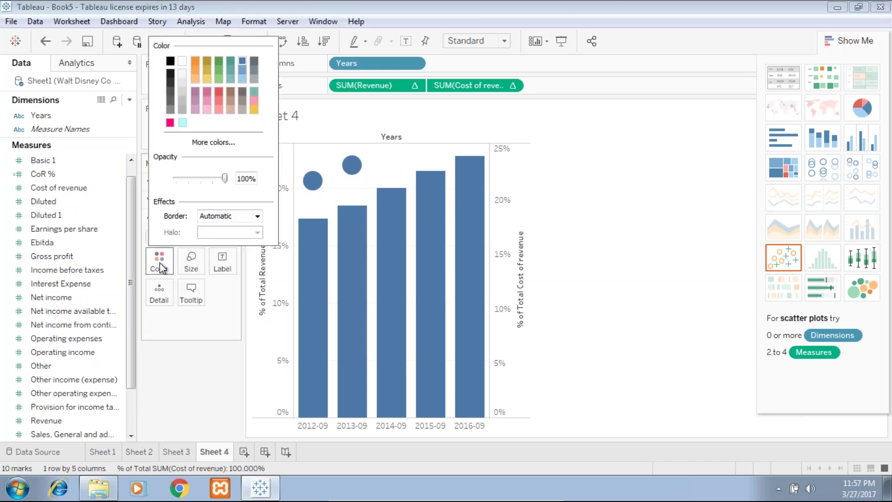
{"action": "left_click", "coordinate": [216, 96]}
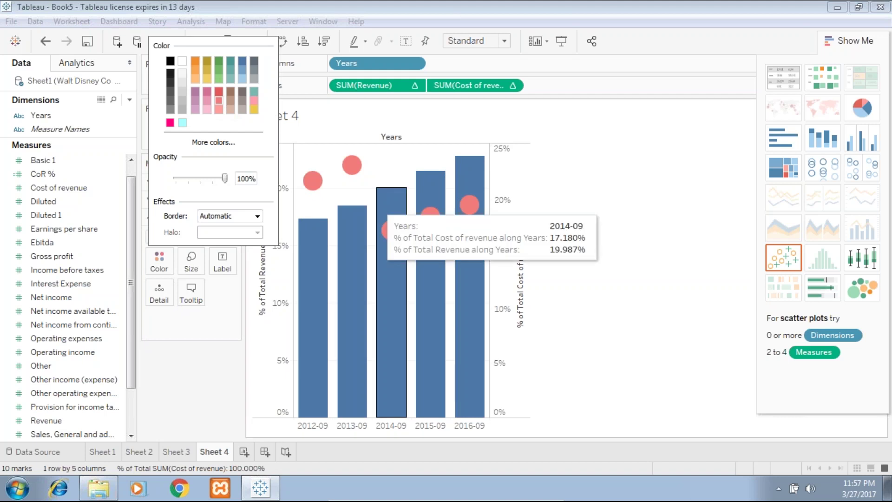
{"action": "left_click", "coordinate": [616, 251]}
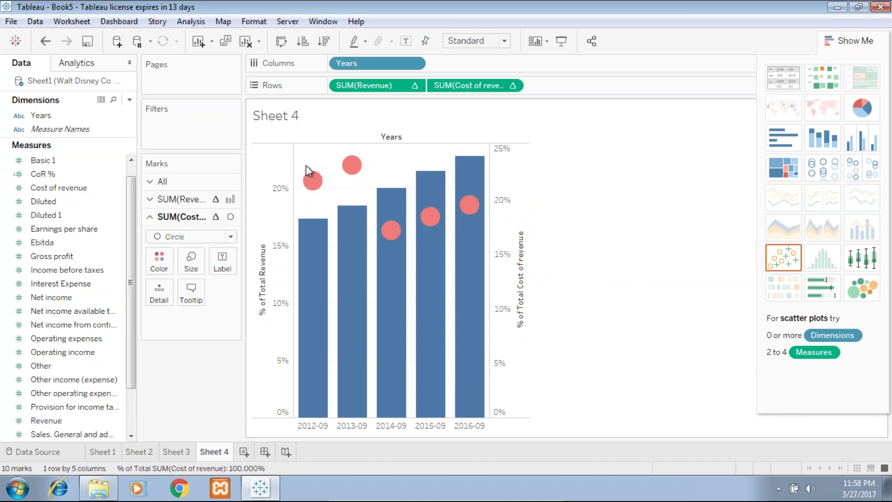
{"action": "mouse_move", "coordinate": [315, 184]}
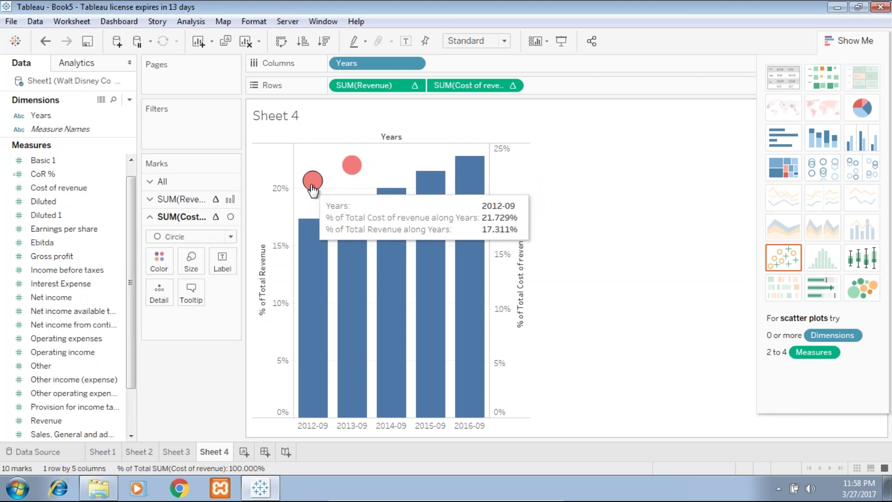
{"action": "mouse_move", "coordinate": [343, 164]}
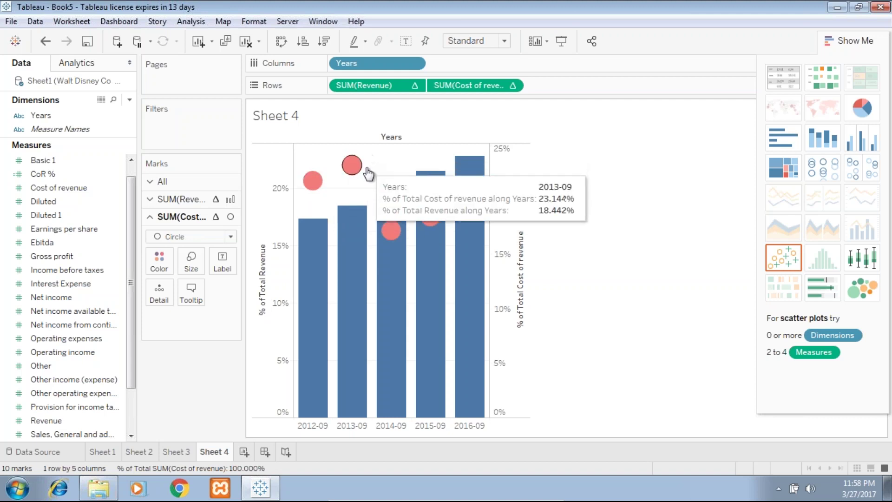
{"action": "mouse_move", "coordinate": [377, 208]}
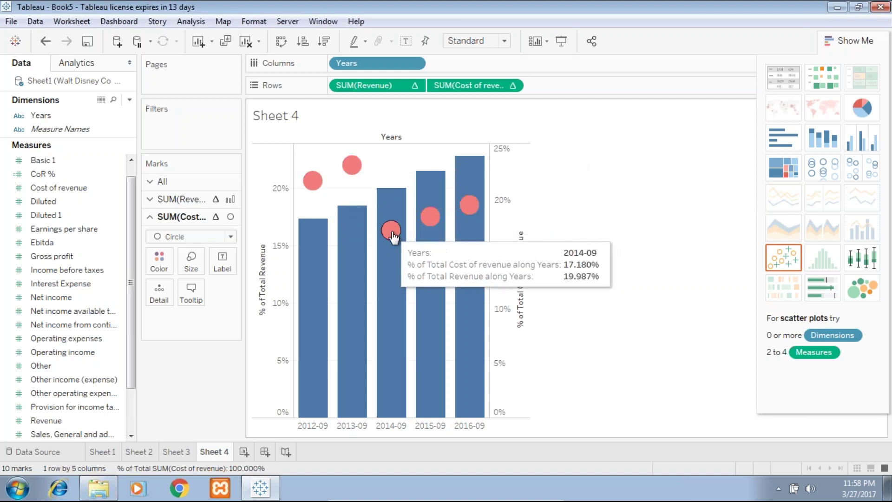
{"action": "mouse_move", "coordinate": [444, 217]}
{"action": "mouse_move", "coordinate": [468, 201]}
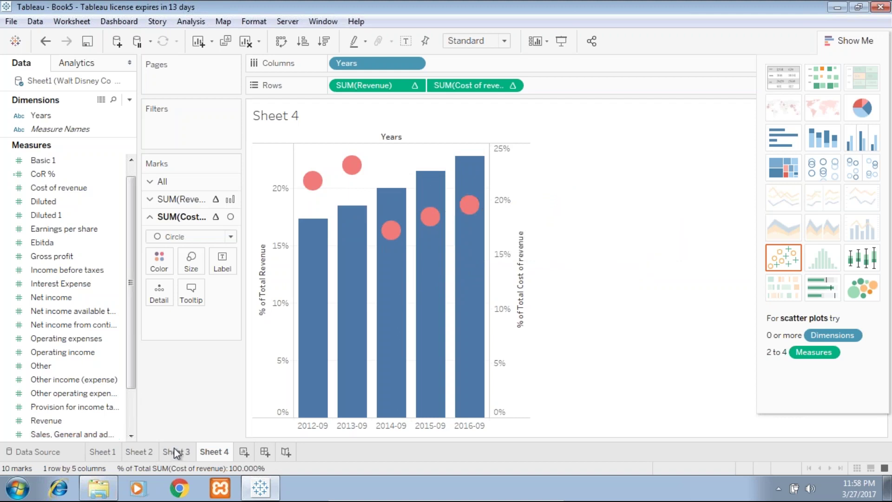
- Start Dashboard 1 with the Sheet 3 income table and place the Sheet 4 chart above it
{"action": "left_click", "coordinate": [264, 452]}
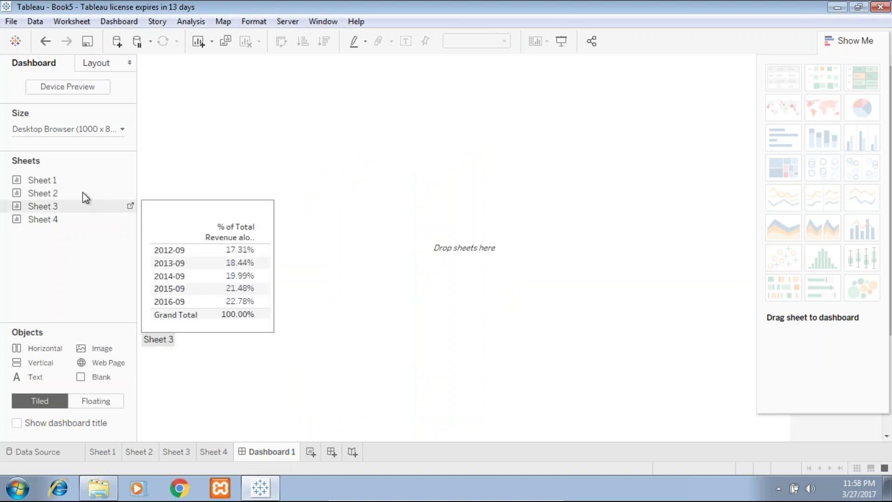
{"action": "double_click", "coordinate": [52, 205]}
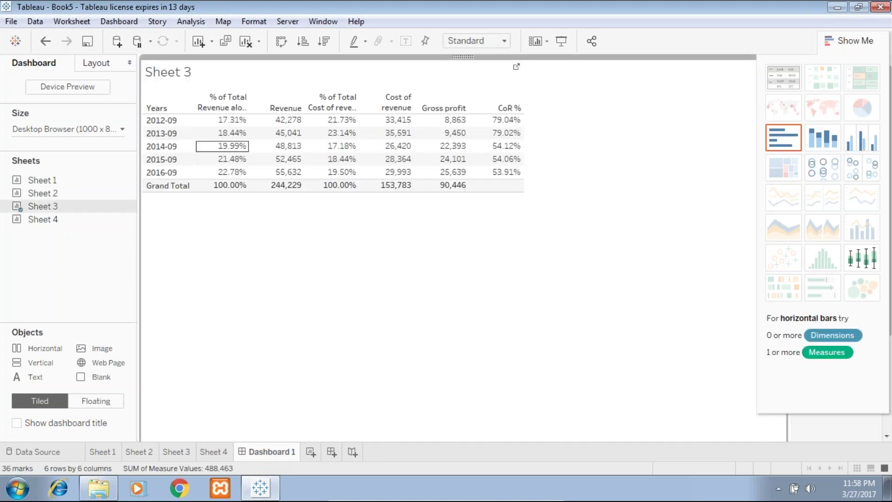
{"action": "mouse_move", "coordinate": [36, 219]}
{"action": "left_click_drag", "start_coordinate": [36, 218], "coordinate": [558, 131]}
{"action": "left_click_drag", "start_coordinate": [482, 225], "coordinate": [482, 225]}
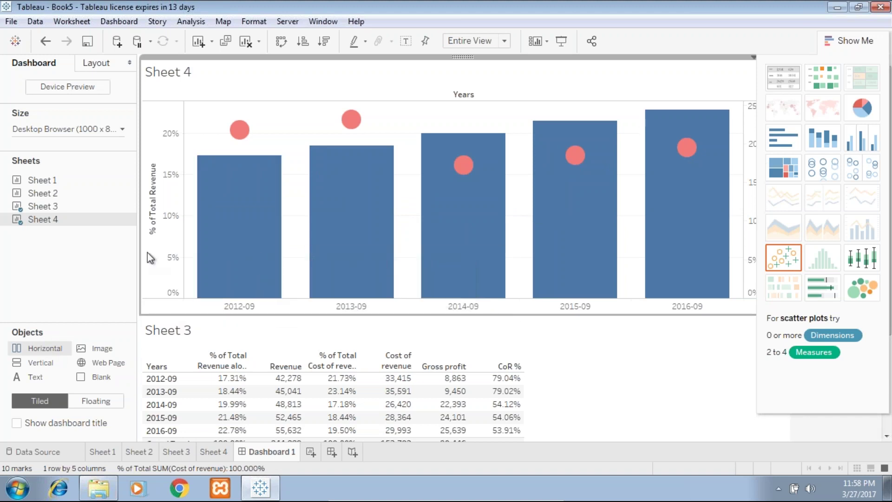
- Float the Sheet 4 chart below the Sheet 3 table, hide Show Me, and widen the chart to the table's width
{"action": "left_click", "coordinate": [106, 404]}
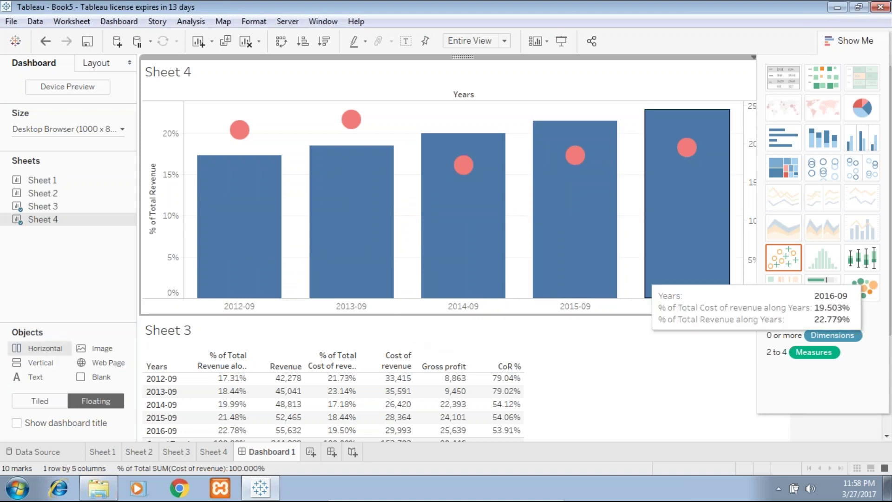
{"action": "left_click", "coordinate": [850, 41]}
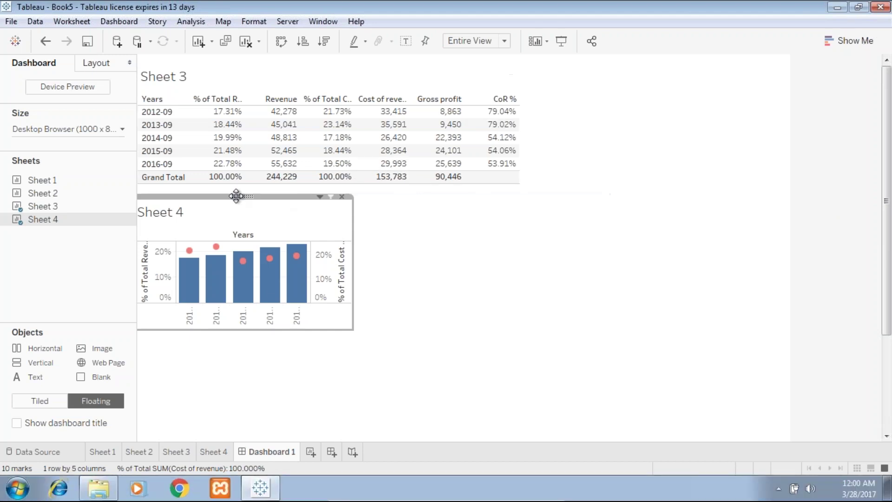
{"action": "left_click_drag", "start_coordinate": [237, 196], "coordinate": [243, 184]}
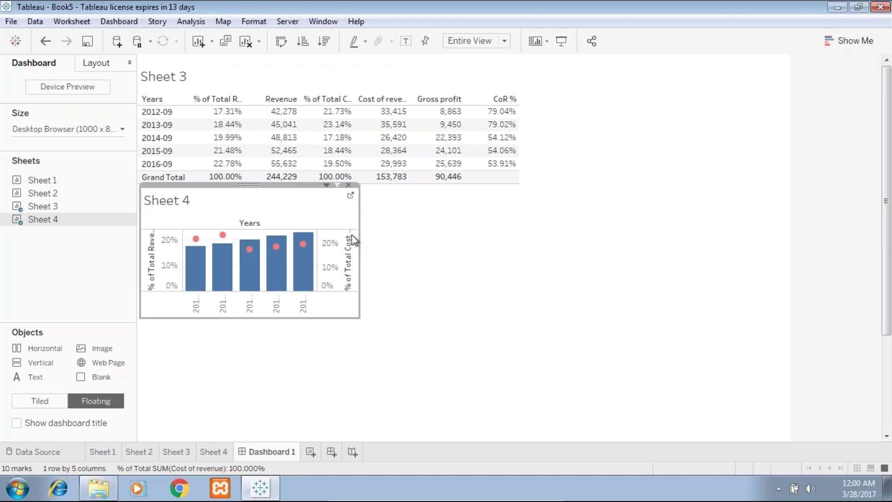
{"action": "left_click_drag", "start_coordinate": [360, 233], "coordinate": [521, 211]}
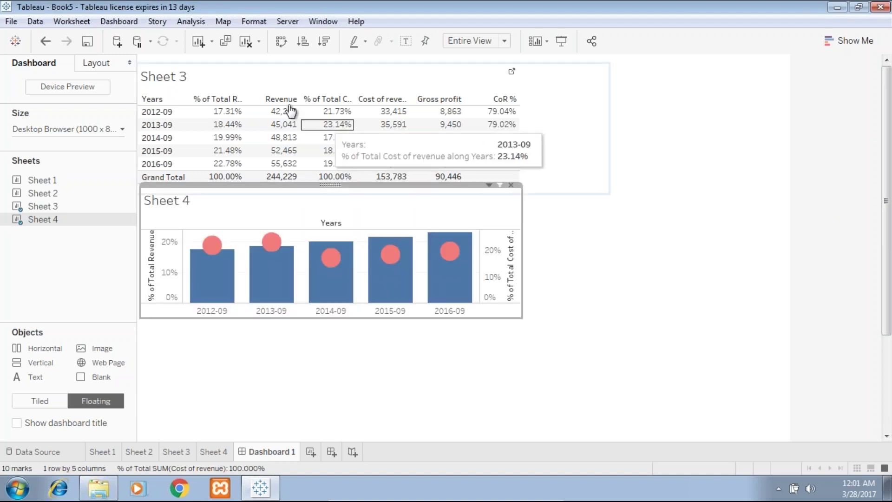